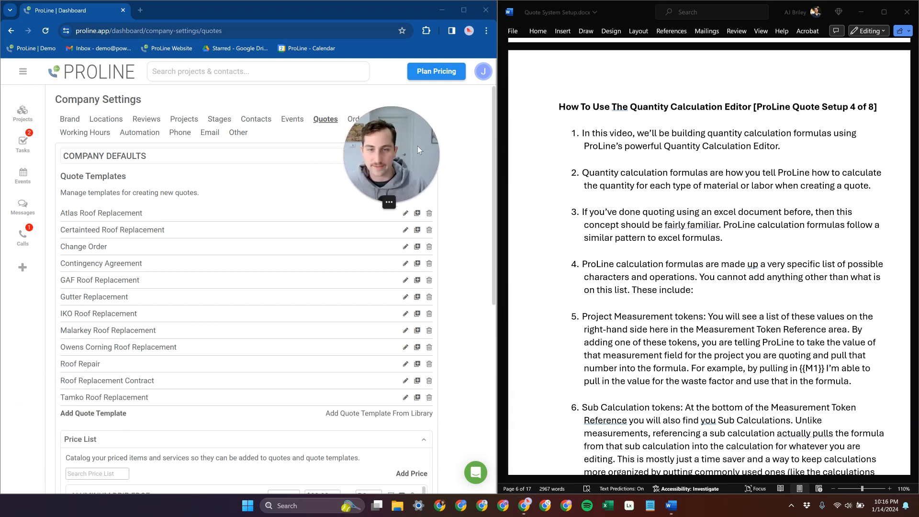
Step: Filter the company price list by "generic"
{"action": "scroll", "coordinate": [492, 134], "scroll_direction": "down", "scroll_amount": 2}
{"action": "scroll", "coordinate": [483, 197], "scroll_direction": "down", "scroll_amount": 4}
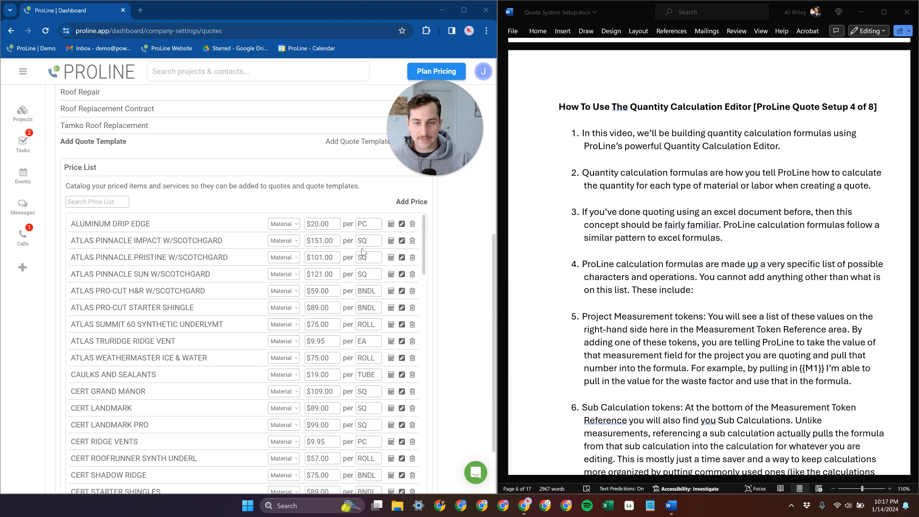
{"action": "scroll", "coordinate": [303, 271], "scroll_direction": "down", "scroll_amount": 10}
{"action": "scroll", "coordinate": [303, 270], "scroll_direction": "down", "scroll_amount": 1}
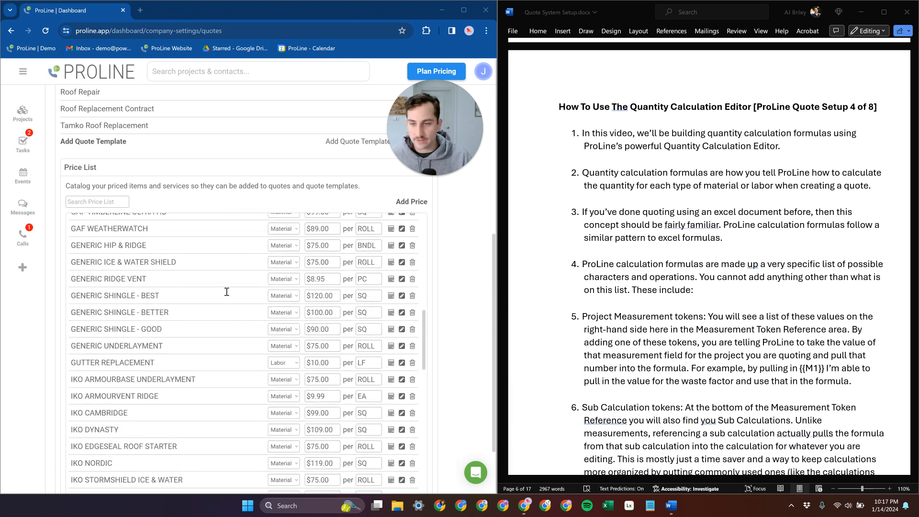
{"action": "scroll", "coordinate": [203, 303], "scroll_direction": "down", "scroll_amount": 12}
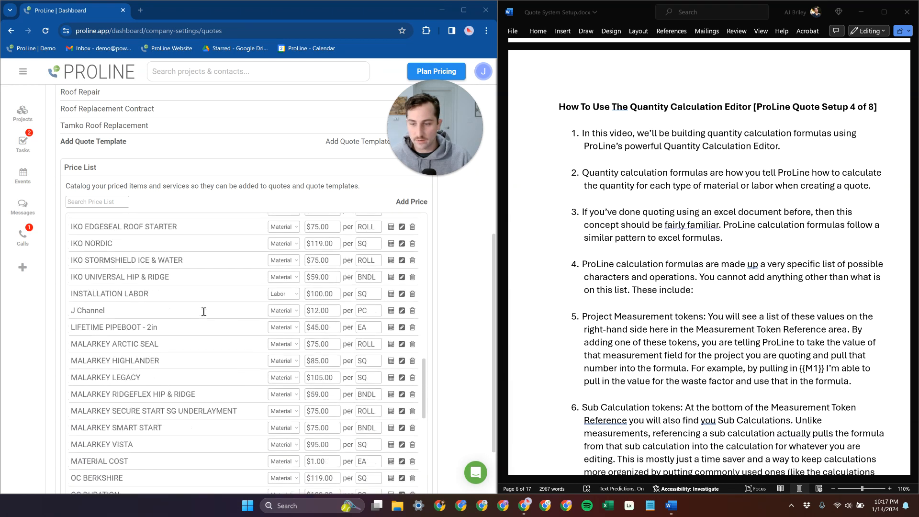
{"action": "scroll", "coordinate": [203, 312], "scroll_direction": "up", "scroll_amount": 10}
{"action": "left_click", "coordinate": [111, 201]}
{"action": "type", "text": "generic"}
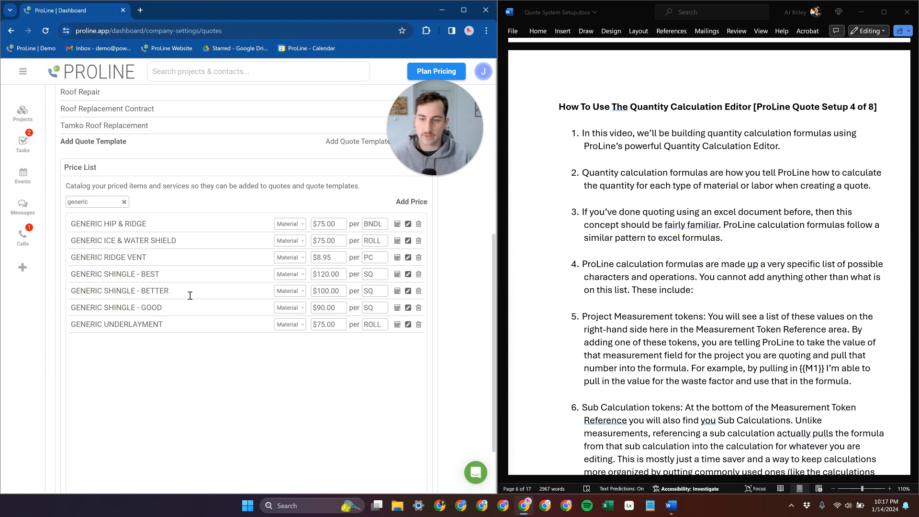
Step: Open the Quantity Calculation Editor for GENERIC SHINGLE - GOOD and expand its formula guidelines
{"action": "left_click", "coordinate": [397, 309]}
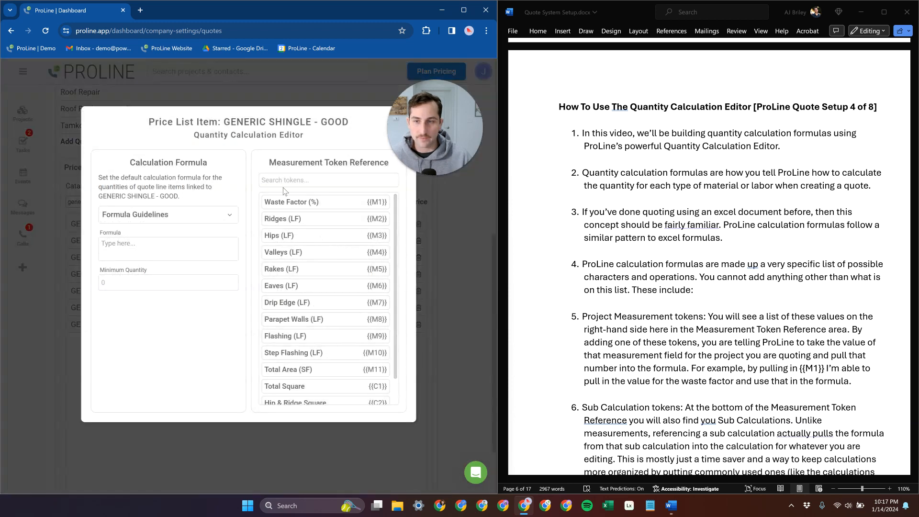
{"action": "left_click_drag", "start_coordinate": [429, 126], "coordinate": [440, 100]}
{"action": "left_click", "coordinate": [136, 248]}
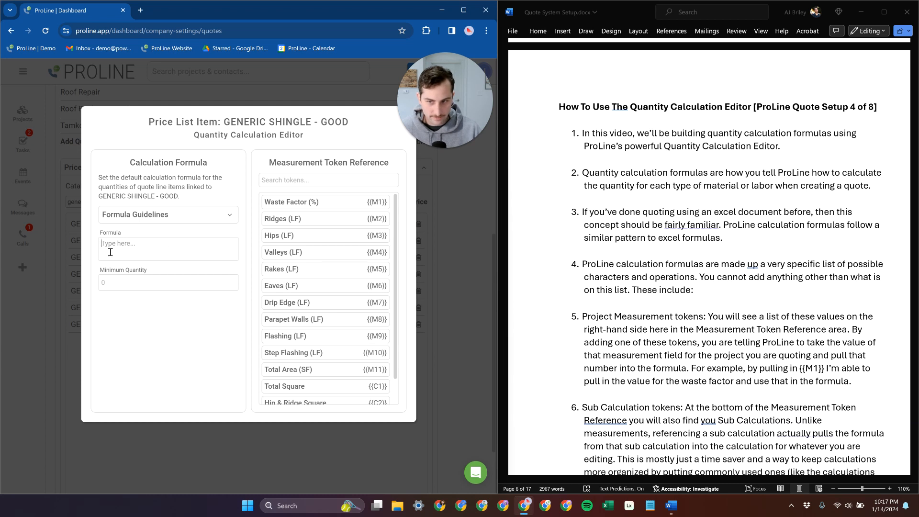
{"action": "left_click", "coordinate": [147, 217]}
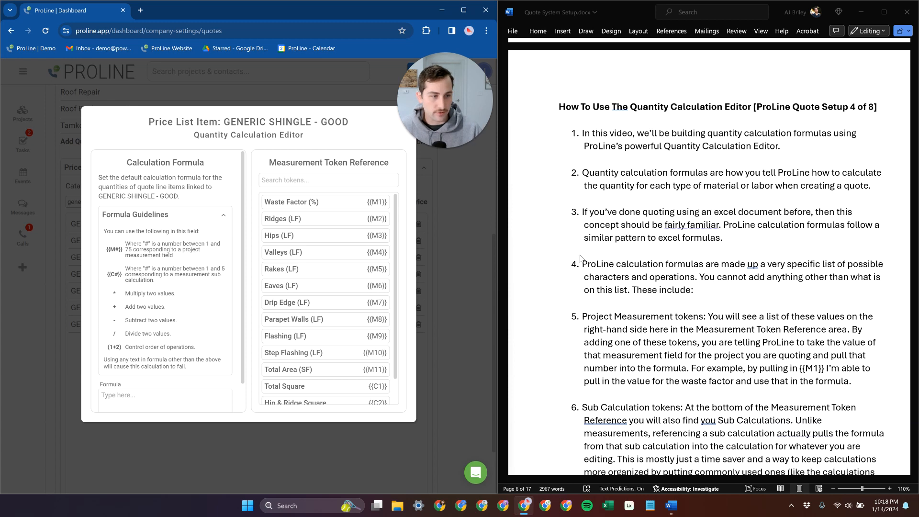
Step: Try the Waste Factor token {{M1}} in the GENERIC SHINGLE - GOOD formula and clear it again
{"action": "scroll", "coordinate": [628, 311], "scroll_direction": "down", "scroll_amount": 3}
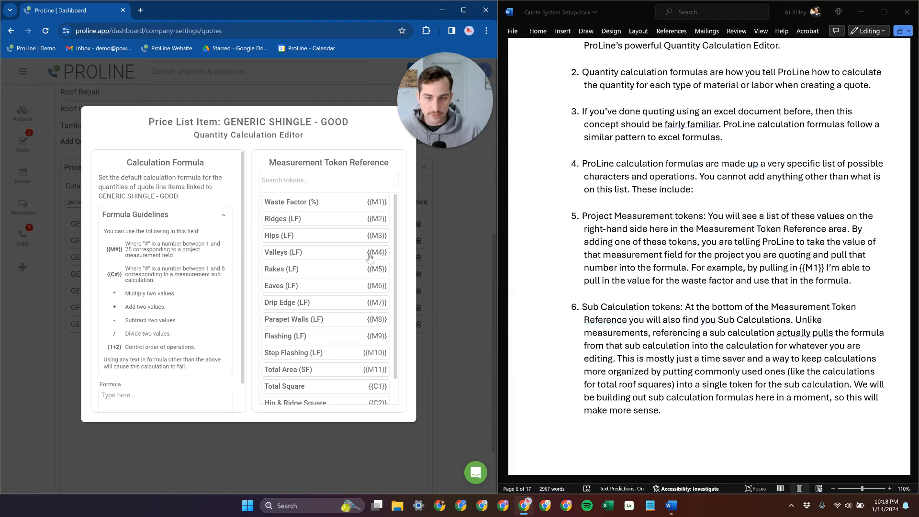
{"action": "scroll", "coordinate": [373, 258], "scroll_direction": "down", "scroll_amount": 2}
{"action": "scroll", "coordinate": [355, 268], "scroll_direction": "up", "scroll_amount": 2}
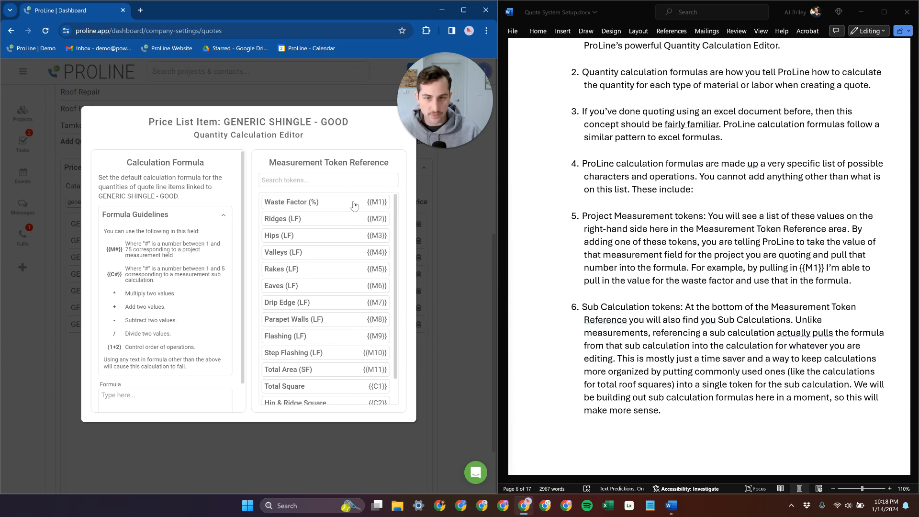
{"action": "left_click", "coordinate": [354, 206]}
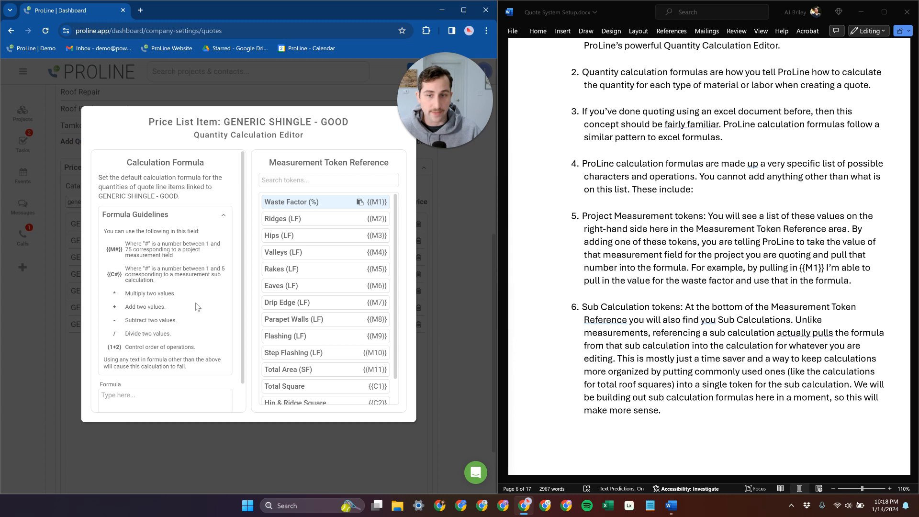
{"action": "scroll", "coordinate": [216, 300], "scroll_direction": "down", "scroll_amount": 1}
{"action": "left_click", "coordinate": [188, 369]}
{"action": "key", "text": "ctrl+v"}
{"action": "left_click_drag", "start_coordinate": [158, 367], "coordinate": [87, 371]}
{"action": "key", "text": "BackSpace"}
Step: Copy the Total Square sub calculation token {{C1}} into the GENERIC SHINGLE - GOOD formula
{"action": "scroll", "coordinate": [315, 268], "scroll_direction": "down", "scroll_amount": 1}
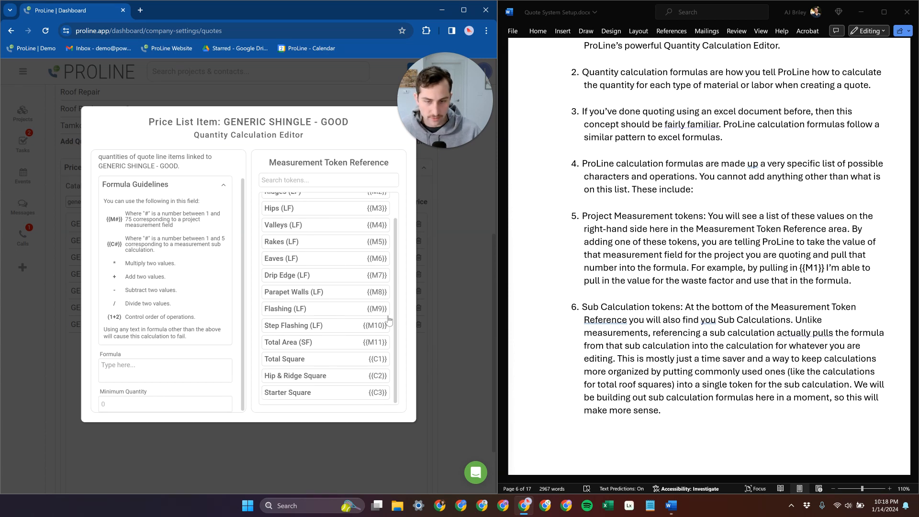
{"action": "scroll", "coordinate": [394, 280], "scroll_direction": "up", "scroll_amount": 1}
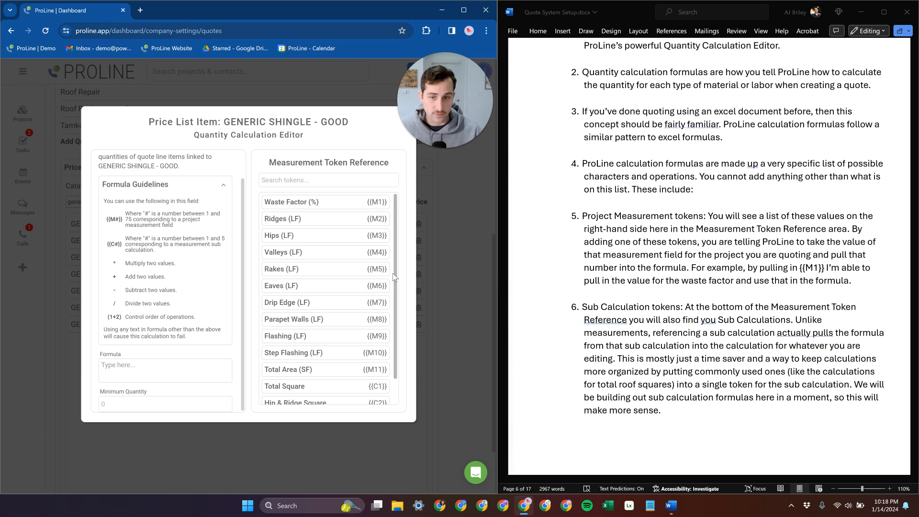
{"action": "scroll", "coordinate": [335, 355], "scroll_direction": "down", "scroll_amount": 1}
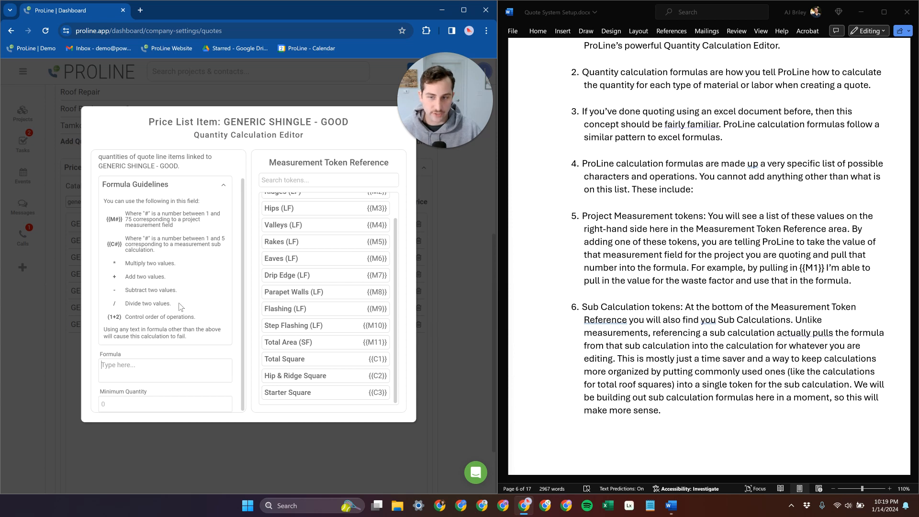
{"action": "left_click", "coordinate": [367, 359]}
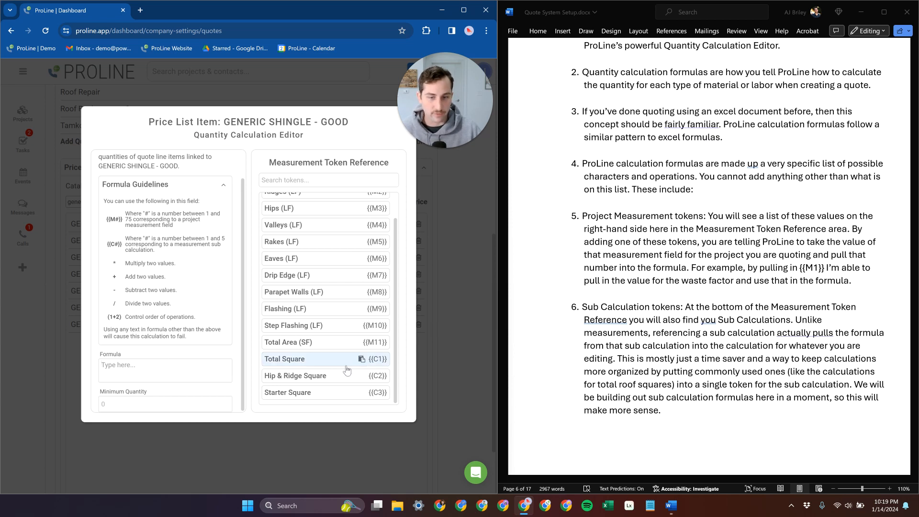
{"action": "left_click", "coordinate": [156, 379]}
{"action": "key", "text": "ctrl+v"}
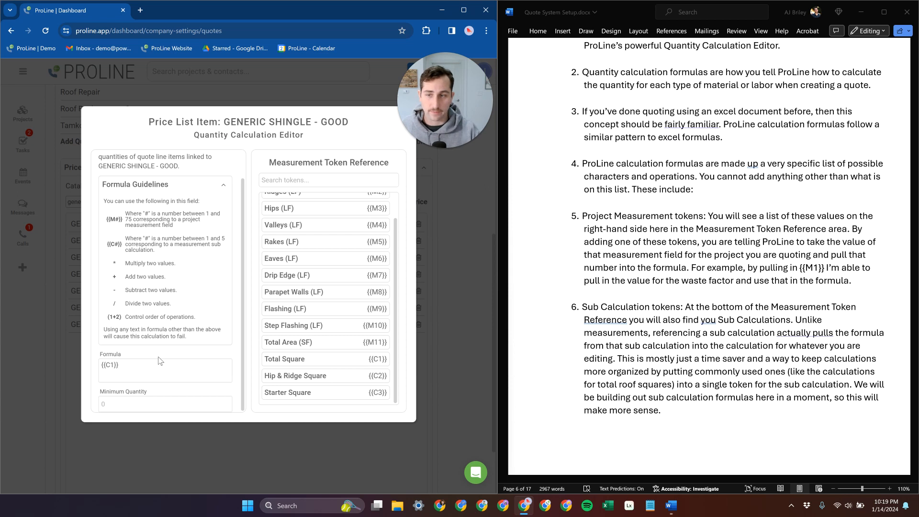
Step: Skim the operator rules and sample quantity formulas in the Quote System Setup document in Word, ending back at the calculation editor introduction
{"action": "scroll", "coordinate": [305, 326], "scroll_direction": "up", "scroll_amount": 1}
{"action": "scroll", "coordinate": [297, 341], "scroll_direction": "down", "scroll_amount": 1}
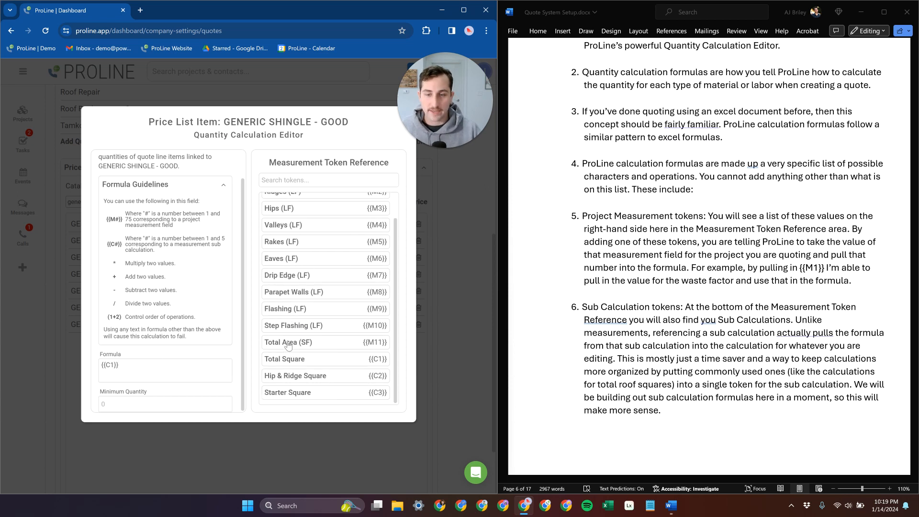
{"action": "scroll", "coordinate": [573, 299], "scroll_direction": "up", "scroll_amount": 2}
{"action": "scroll", "coordinate": [641, 278], "scroll_direction": "down", "scroll_amount": 7}
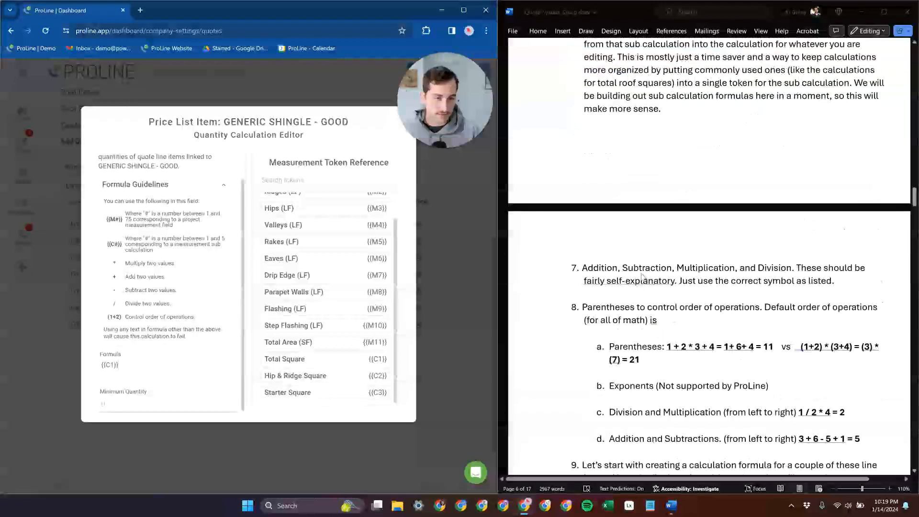
{"action": "scroll", "coordinate": [642, 278], "scroll_direction": "down", "scroll_amount": 6}
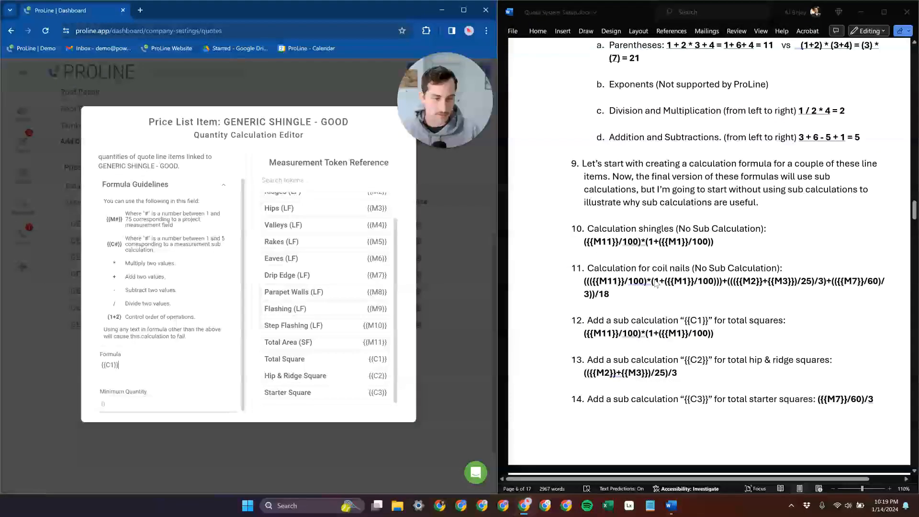
{"action": "scroll", "coordinate": [655, 283], "scroll_direction": "down", "scroll_amount": 5}
{"action": "scroll", "coordinate": [656, 284], "scroll_direction": "down", "scroll_amount": 4}
{"action": "scroll", "coordinate": [910, 211], "scroll_direction": "up", "scroll_amount": 3}
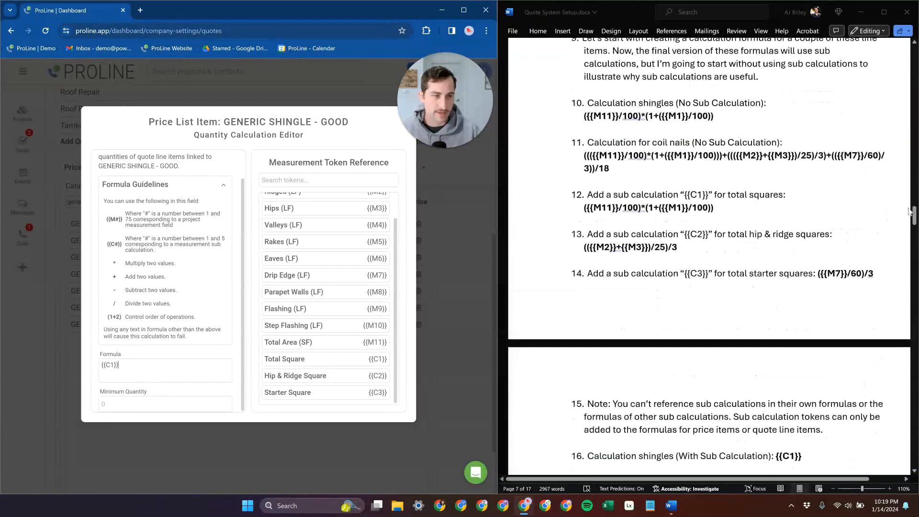
{"action": "left_click_drag", "start_coordinate": [914, 214], "coordinate": [916, 181]}
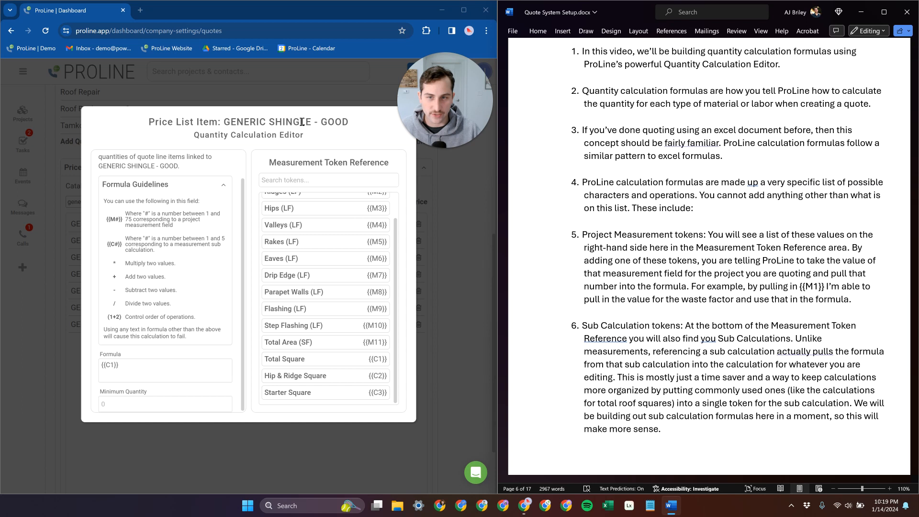
Step: Clear the Total Square token {{C1}} from the GENERIC SHINGLE - GOOD formula
{"action": "left_click", "coordinate": [154, 366]}
{"action": "left_click_drag", "start_coordinate": [165, 366], "coordinate": [96, 369]}
{"action": "key", "text": "BackSpace"}
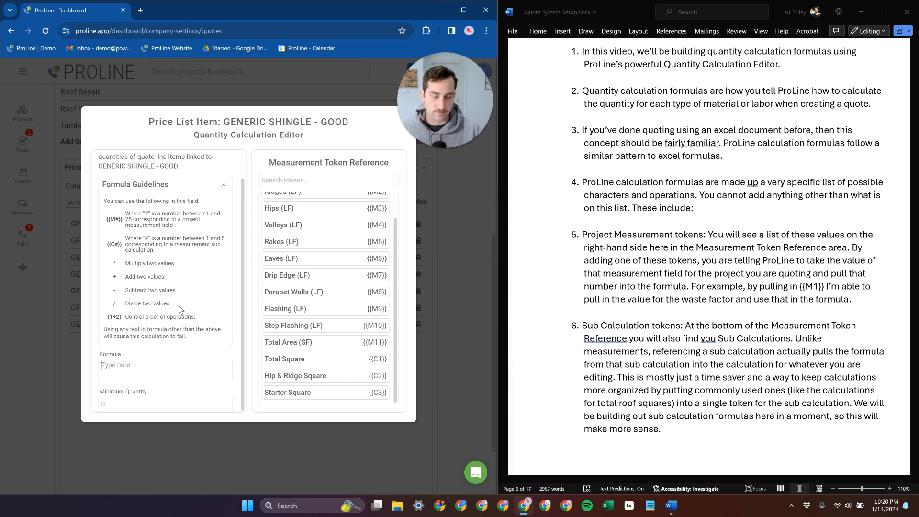
Step: Examine the order of operations notes in the Word document, covering parentheses, exponents, division and multiplication
{"action": "scroll", "coordinate": [626, 303], "scroll_direction": "up", "scroll_amount": 1}
{"action": "scroll", "coordinate": [626, 304], "scroll_direction": "down", "scroll_amount": 3}
{"action": "scroll", "coordinate": [626, 304], "scroll_direction": "down", "scroll_amount": 7}
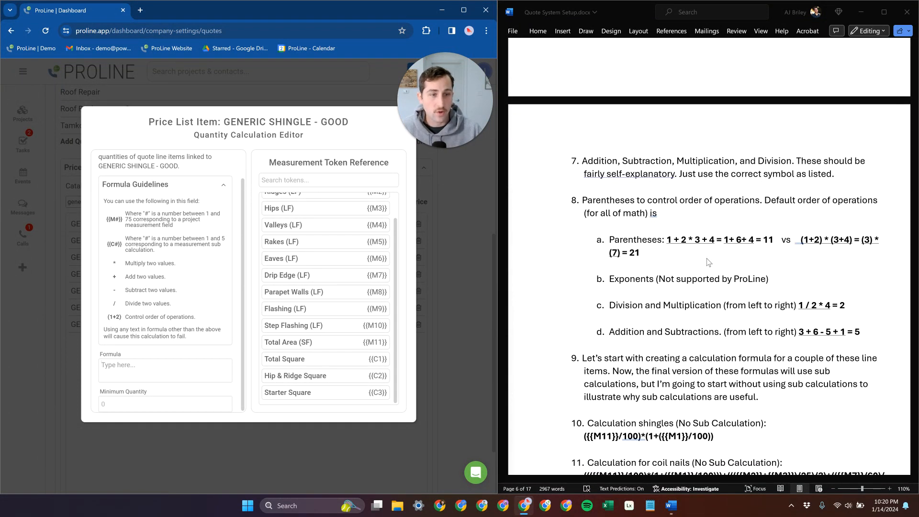
{"action": "scroll", "coordinate": [708, 262], "scroll_direction": "down", "scroll_amount": 1}
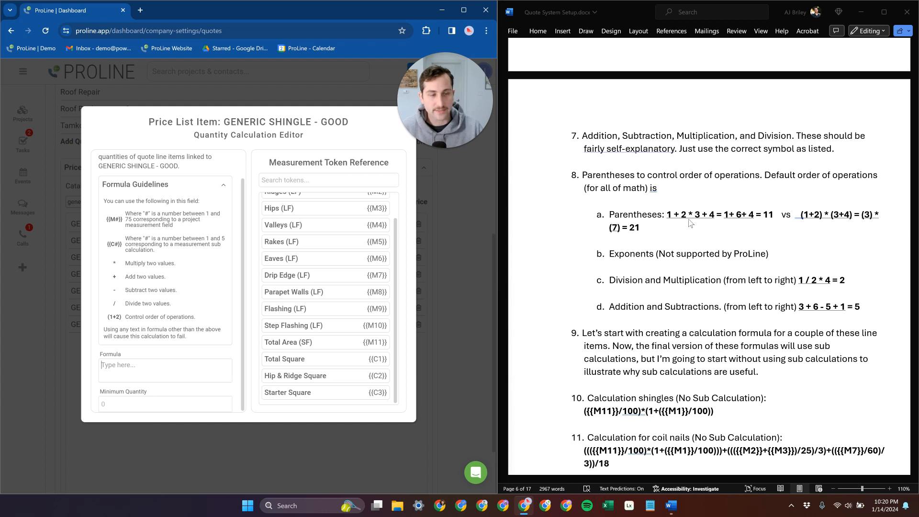
{"action": "left_click", "coordinate": [755, 218]}
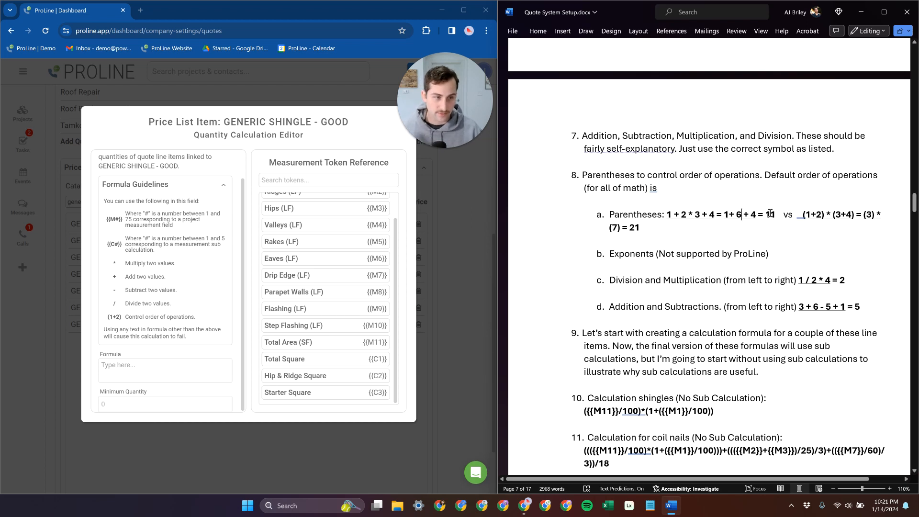
{"action": "left_click", "coordinate": [687, 214]}
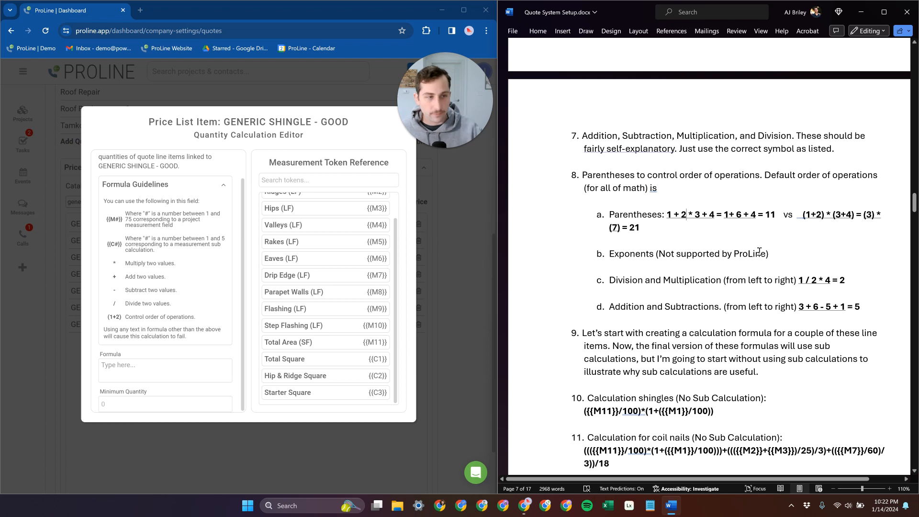
{"action": "left_click_drag", "start_coordinate": [778, 254], "coordinate": [613, 259]}
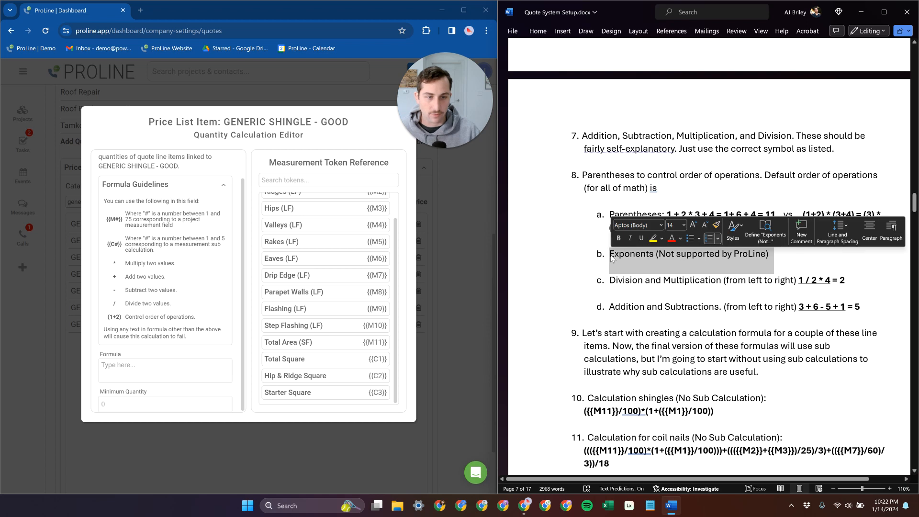
{"action": "left_click", "coordinate": [782, 255]}
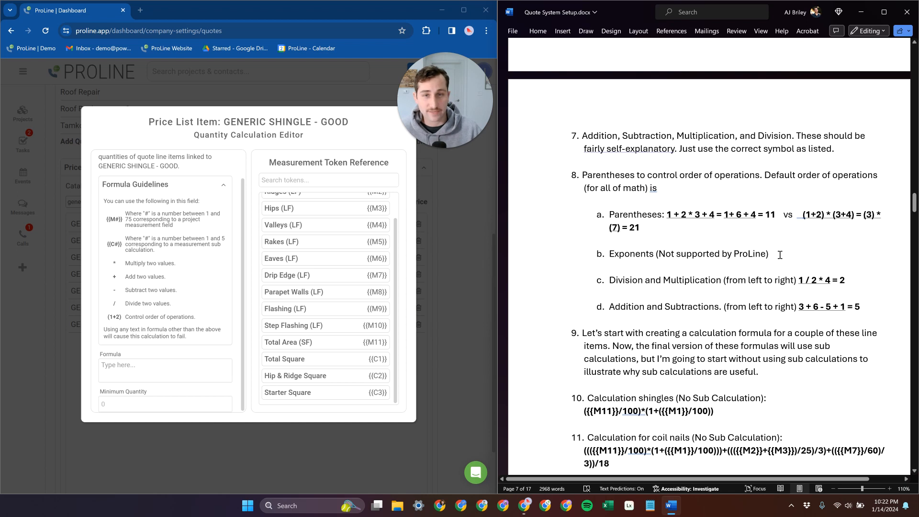
{"action": "left_click_drag", "start_coordinate": [779, 254], "coordinate": [618, 254]}
{"action": "left_click", "coordinate": [727, 282]}
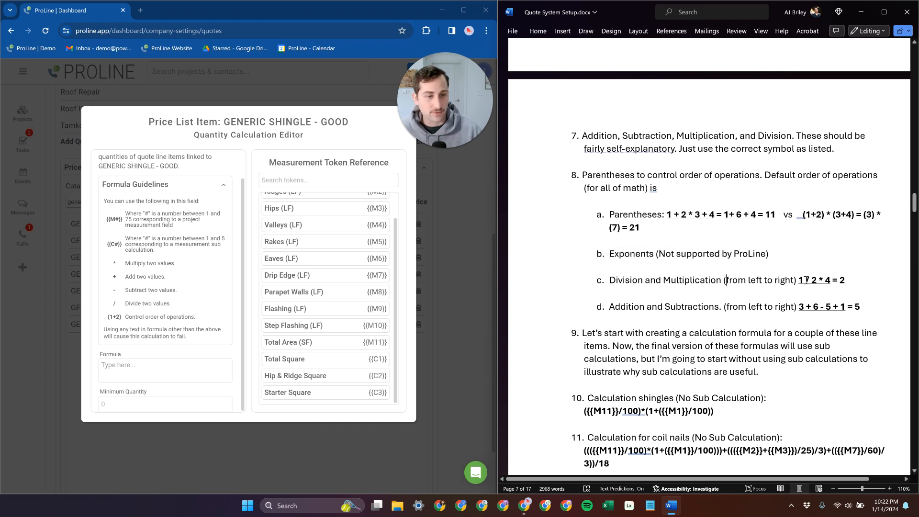
{"action": "left_click", "coordinate": [610, 280]}
{"action": "left_click_drag", "start_coordinate": [660, 280], "coordinate": [849, 282]}
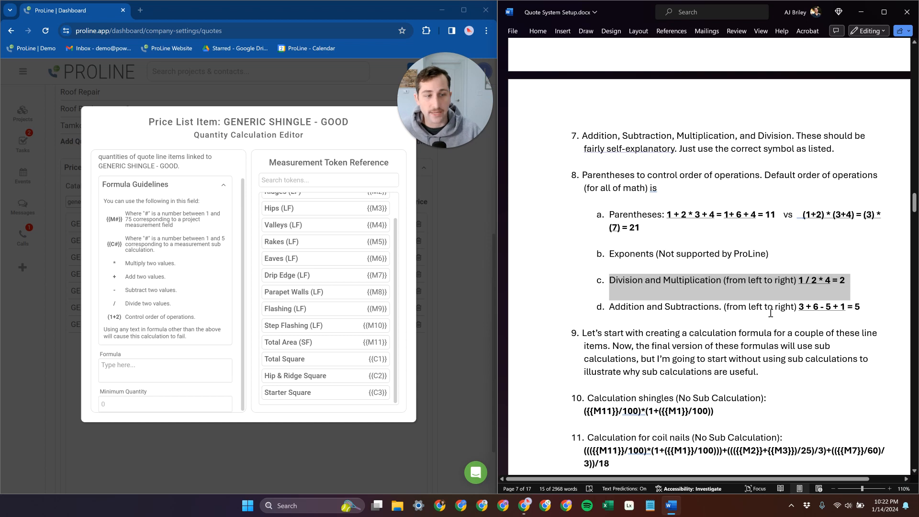
{"action": "left_click", "coordinate": [739, 282]}
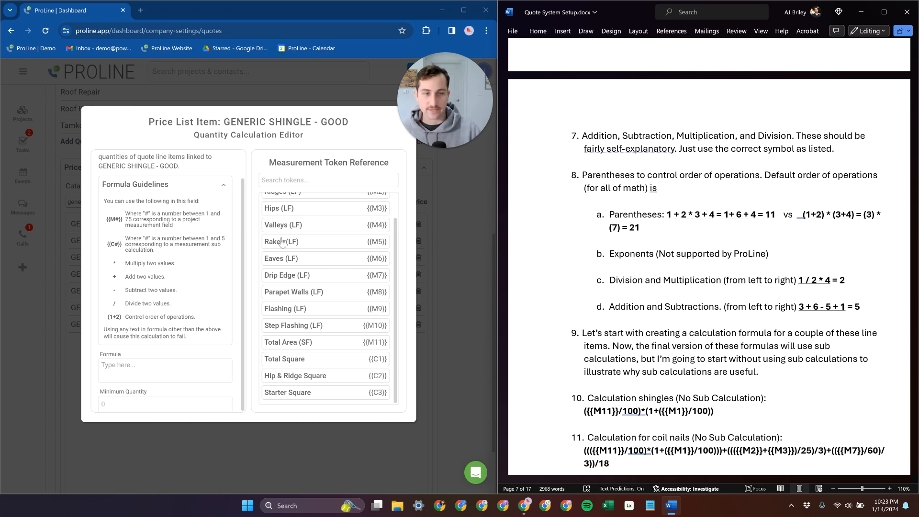
Step: Try the unsupported character & in the GENERIC SHINGLE - GOOD formula and remove it again
{"action": "left_click", "coordinate": [159, 371]}
{"action": "type", "text": "&"}
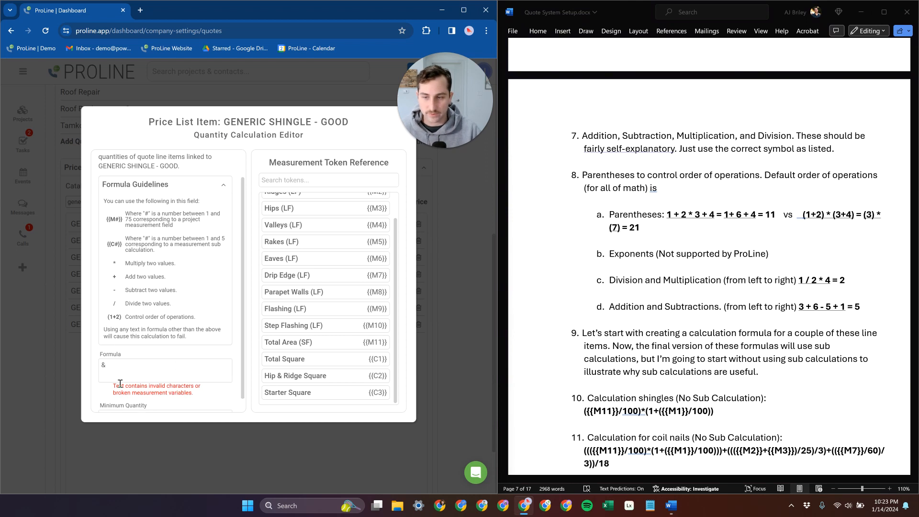
{"action": "left_click_drag", "start_coordinate": [132, 365], "coordinate": [88, 364]}
{"action": "key", "text": "BackSpace"}
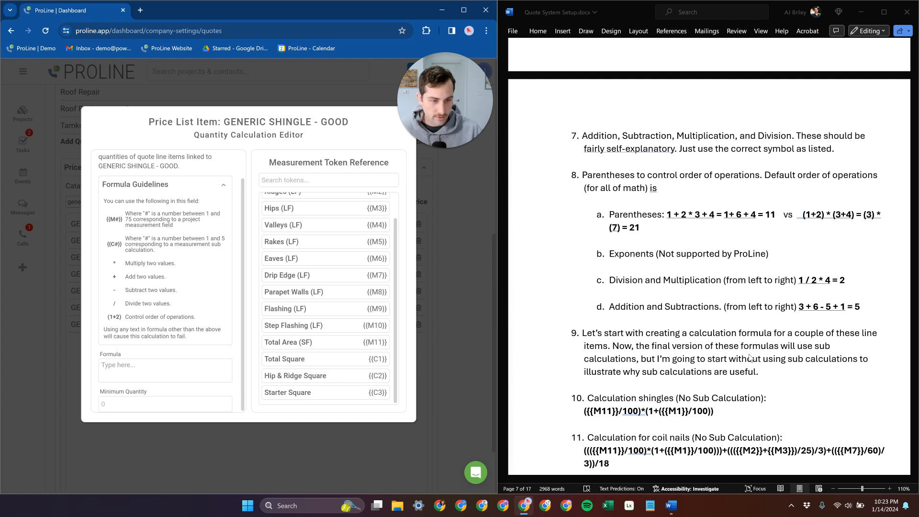
Step: Find the shingles calculation formula without sub calculation in the Word document
{"action": "scroll", "coordinate": [752, 357], "scroll_direction": "down", "scroll_amount": 1}
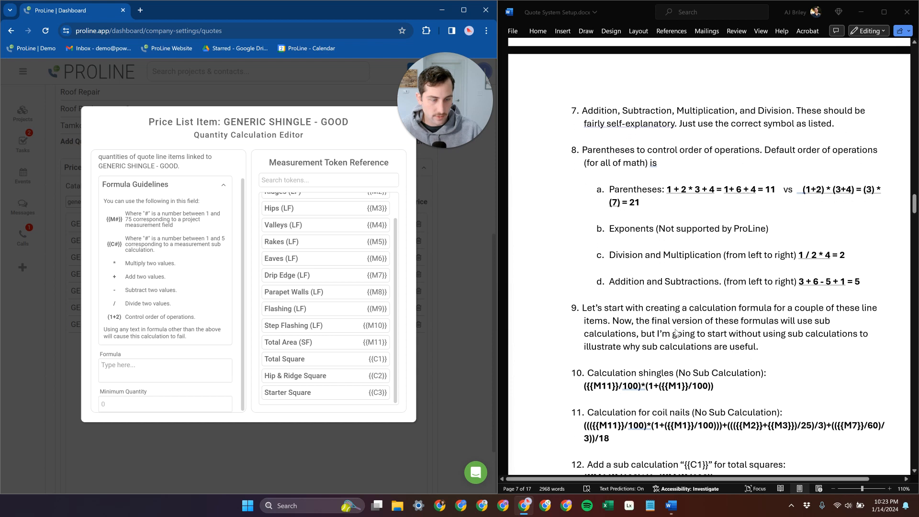
{"action": "scroll", "coordinate": [675, 331], "scroll_direction": "down", "scroll_amount": 3}
{"action": "scroll", "coordinate": [675, 331], "scroll_direction": "down", "scroll_amount": 3}
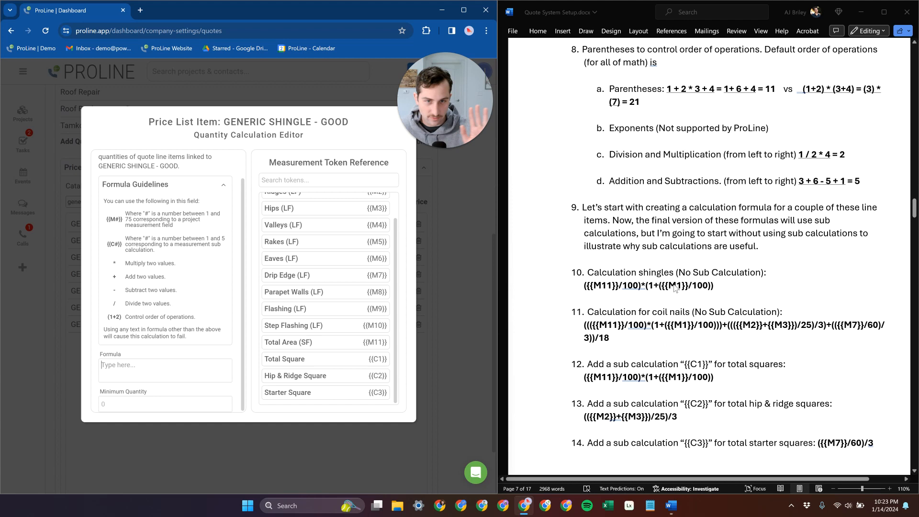
{"action": "scroll", "coordinate": [718, 311], "scroll_direction": "down", "scroll_amount": 3}
{"action": "scroll", "coordinate": [749, 319], "scroll_direction": "up", "scroll_amount": 3}
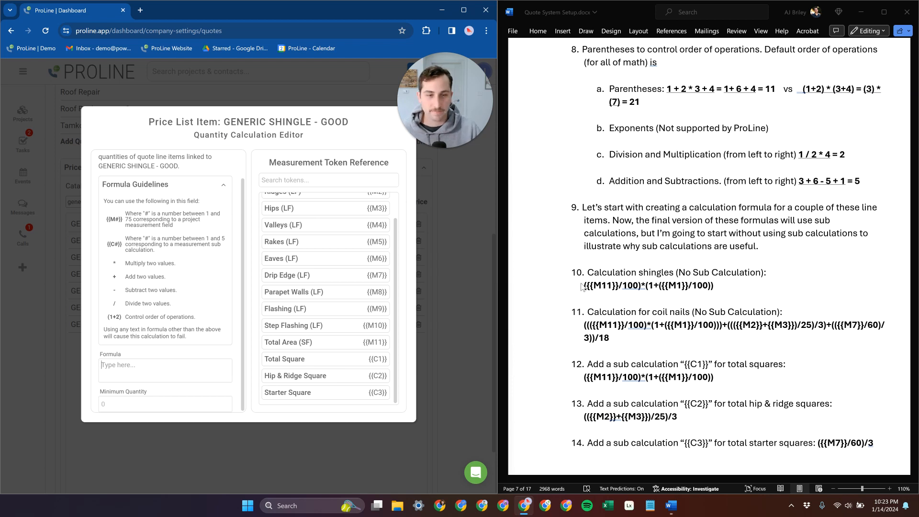
Step: Copy the no-sub-calculation shingles formula ({{M11}}/100)*(1+({{M1}}/100)) from the Word document into the GENERIC SHINGLE - GOOD formula
{"action": "left_click", "coordinate": [701, 283]}
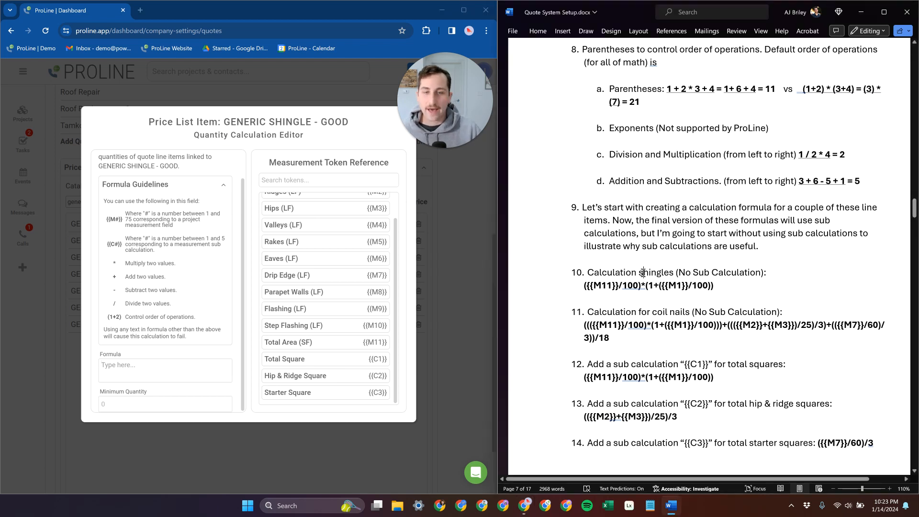
{"action": "left_click", "coordinate": [747, 286]}
{"action": "left_click_drag", "start_coordinate": [749, 286], "coordinate": [580, 289]}
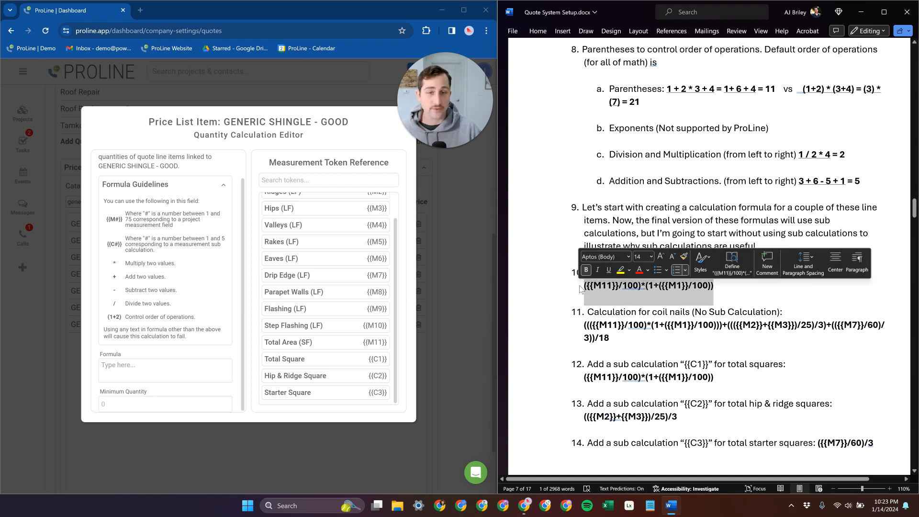
{"action": "left_click", "coordinate": [623, 286]}
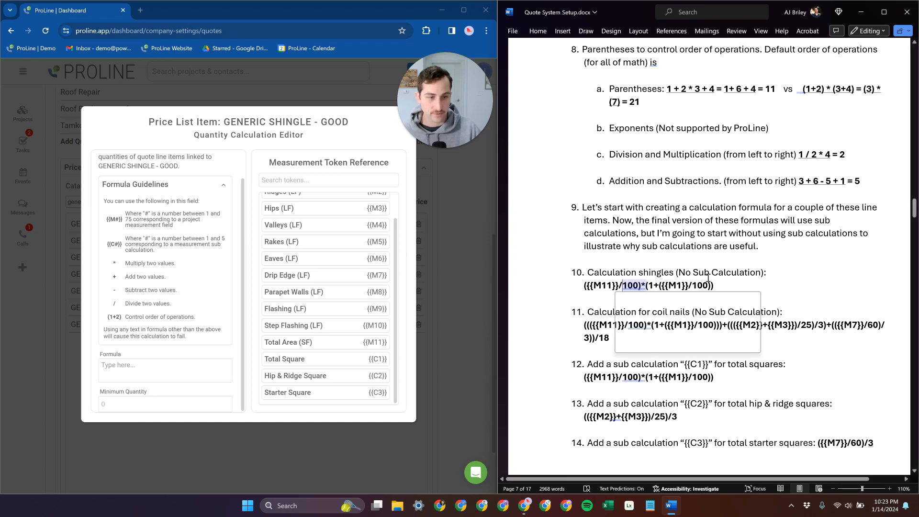
{"action": "left_click_drag", "start_coordinate": [714, 286], "coordinate": [584, 287]}
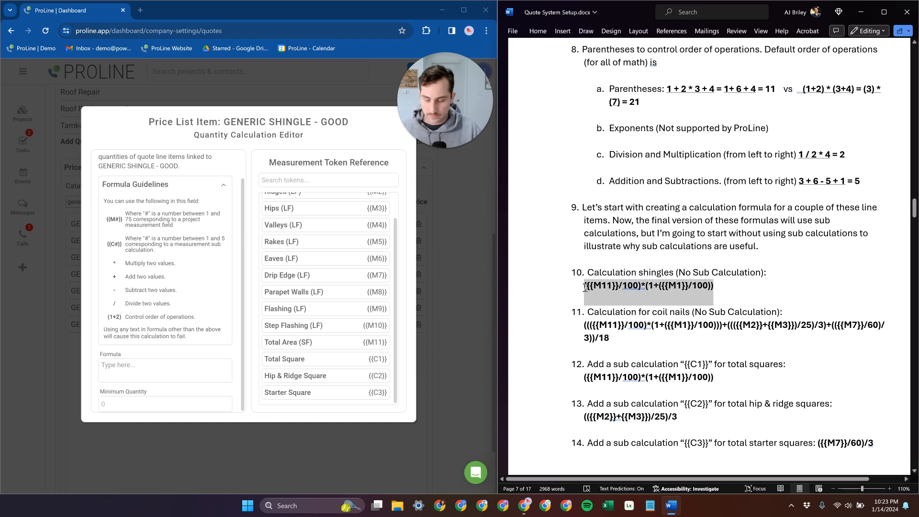
{"action": "key", "text": "ctrl+c"}
{"action": "left_click", "coordinate": [175, 369]}
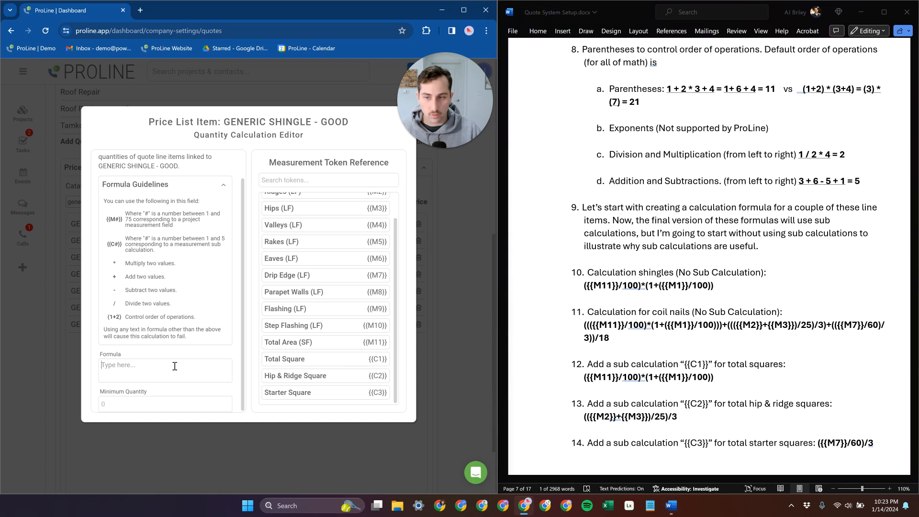
{"action": "key", "text": "ctrl+v"}
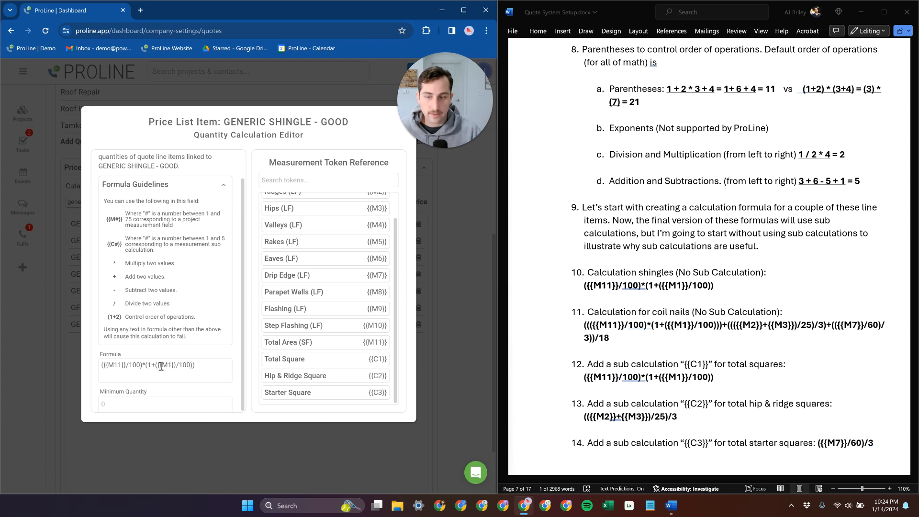
Step: Examine the GENERIC SHINGLE - GOOD formula against the measurement tokens, covering the total area division and the waste factor term
{"action": "scroll", "coordinate": [347, 311], "scroll_direction": "up", "scroll_amount": 1}
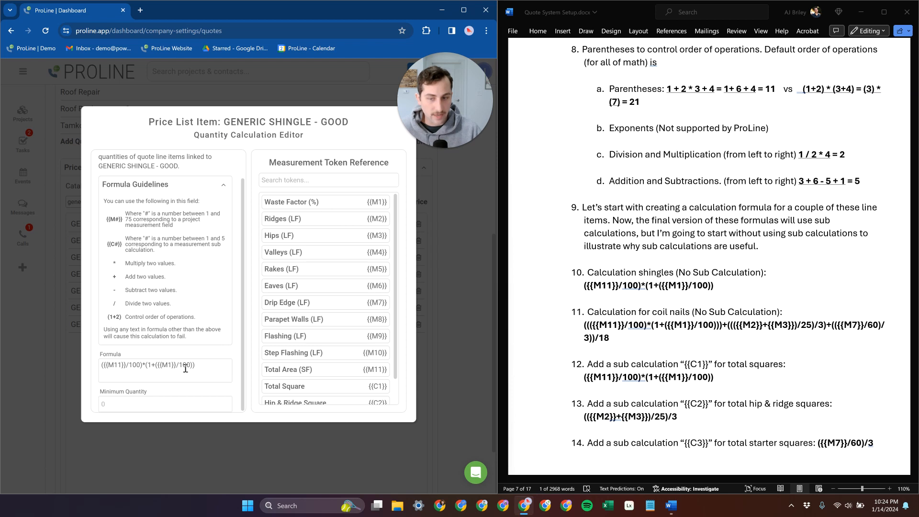
{"action": "left_click_drag", "start_coordinate": [148, 365], "coordinate": [167, 365]}
{"action": "left_click", "coordinate": [161, 365]}
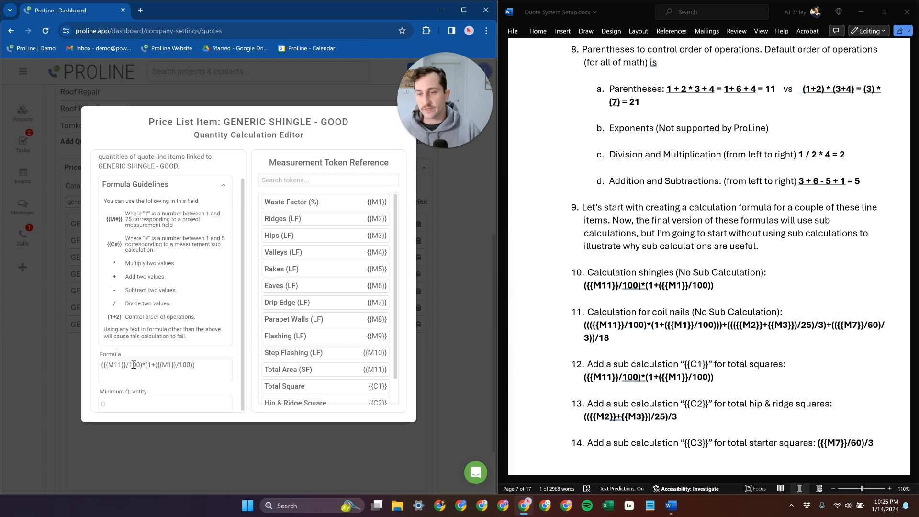
{"action": "left_click_drag", "start_coordinate": [206, 368], "coordinate": [91, 371]}
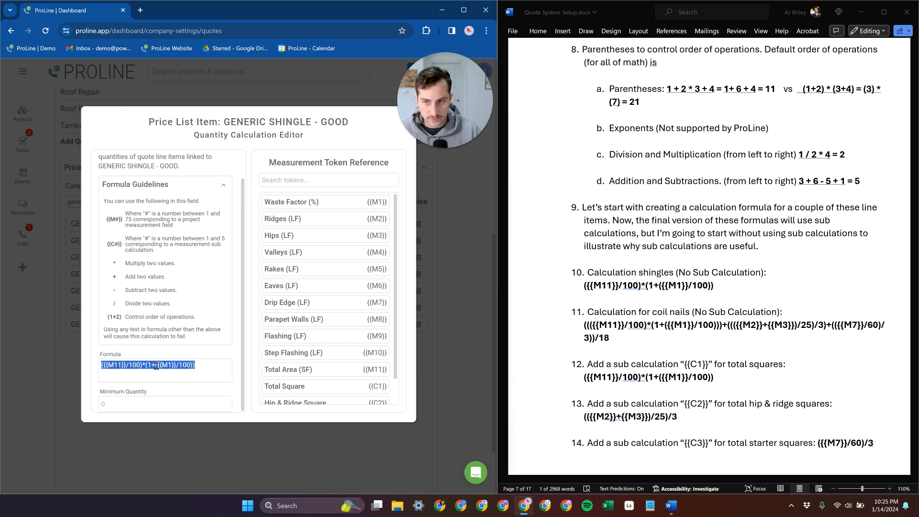
{"action": "left_click", "coordinate": [191, 360]}
{"action": "left_click_drag", "start_coordinate": [201, 364], "coordinate": [100, 365]}
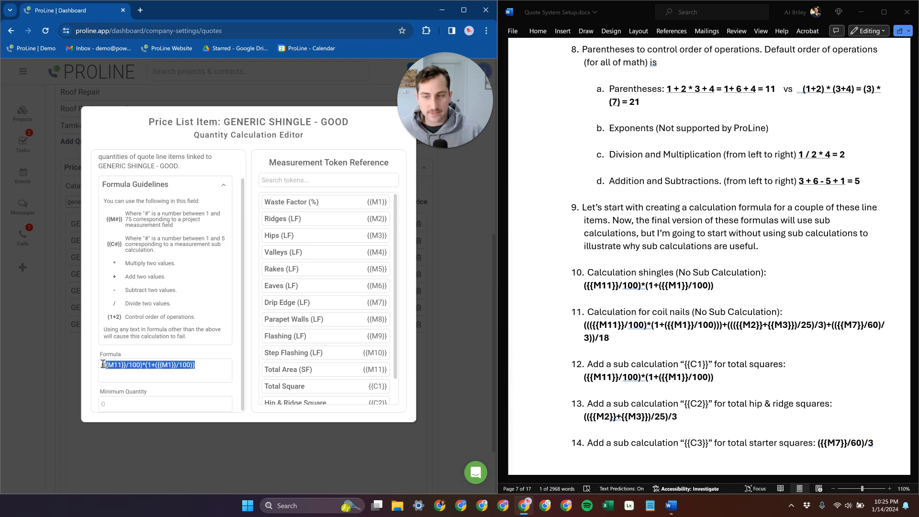
{"action": "left_click", "coordinate": [149, 355]}
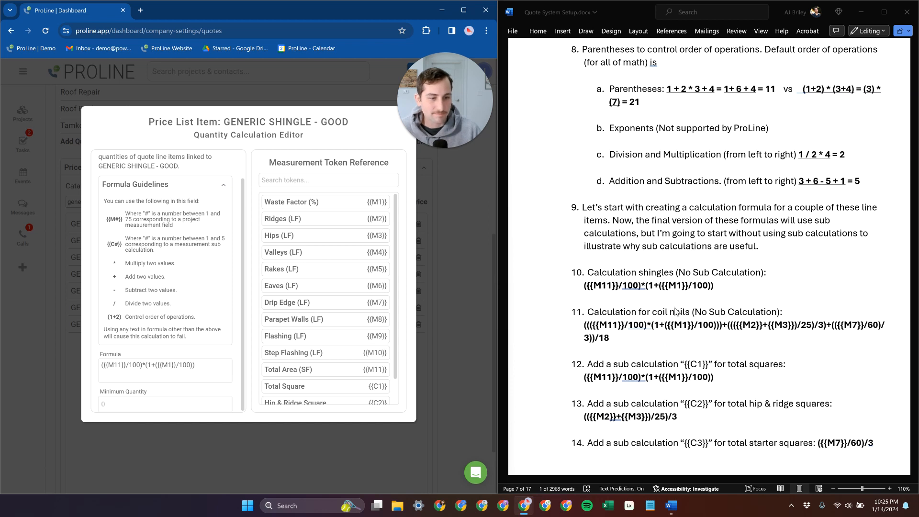
Step: Close the GENERIC SHINGLE - GOOD quantity calculation editor and clear the price list search
{"action": "left_click", "coordinate": [223, 186]}
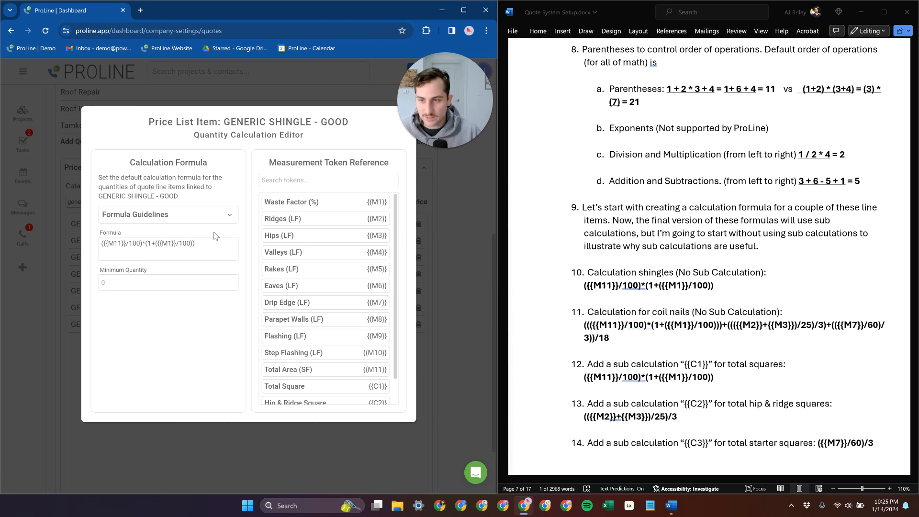
{"action": "left_click", "coordinate": [444, 115]}
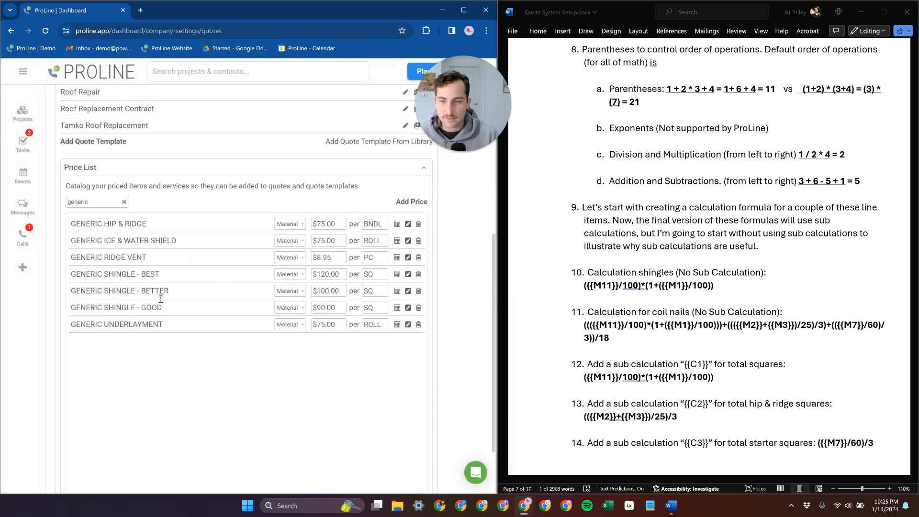
{"action": "left_click", "coordinate": [124, 202]}
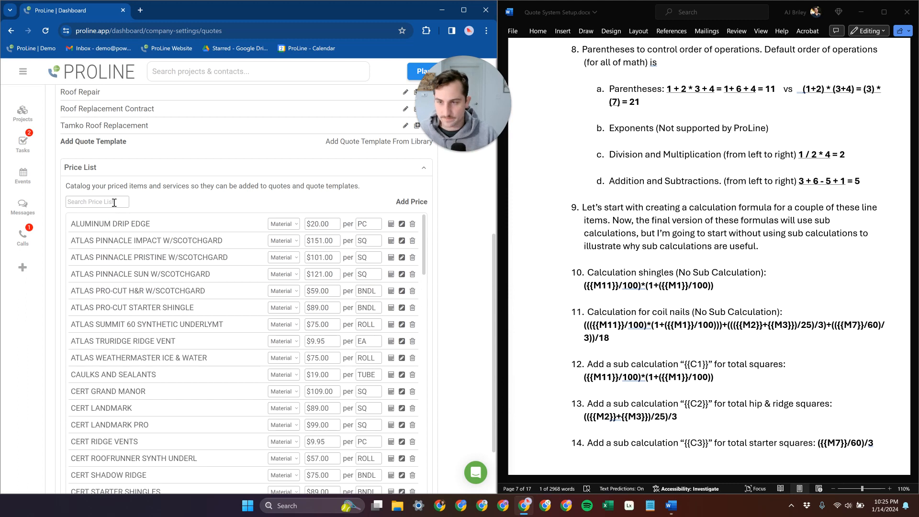
Step: Add a new Material price item named Coil Nails - Test, priced at $20 with unit of measure BX
{"action": "left_click", "coordinate": [410, 202]}
{"action": "left_click", "coordinate": [252, 161]}
{"action": "type", "text": "COil"}
{"action": "key", "text": "BackSpace"}
{"action": "key", "text": "BackSpace"}
{"action": "key", "text": "BackSpace"}
{"action": "key", "text": "BackSpace"}
{"action": "type", "text": "C"}
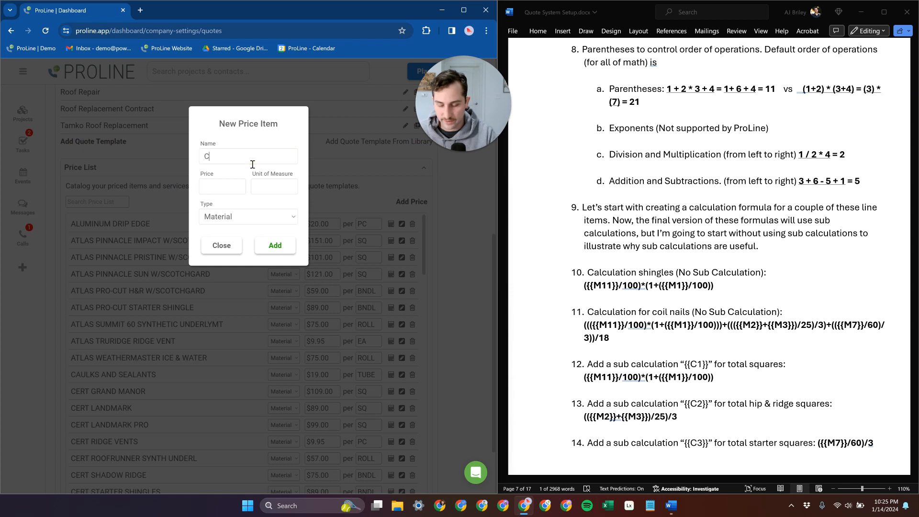
{"action": "type", "text": "oil Nails - Test"}
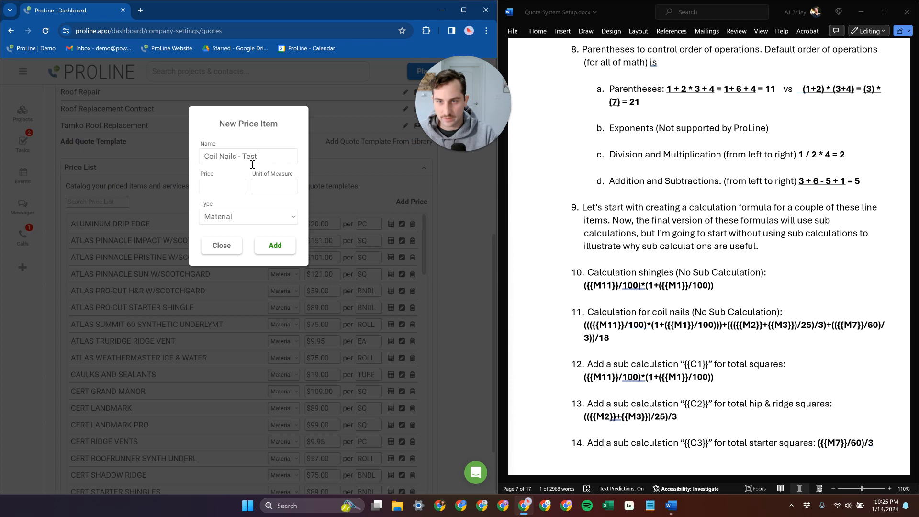
{"action": "left_click", "coordinate": [229, 185]}
{"action": "type", "text": "20"}
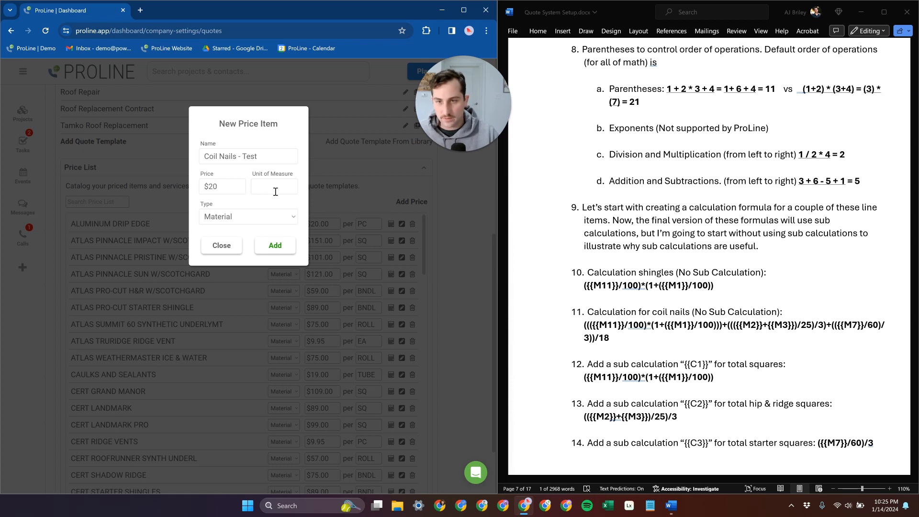
{"action": "type", "text": "BX"}
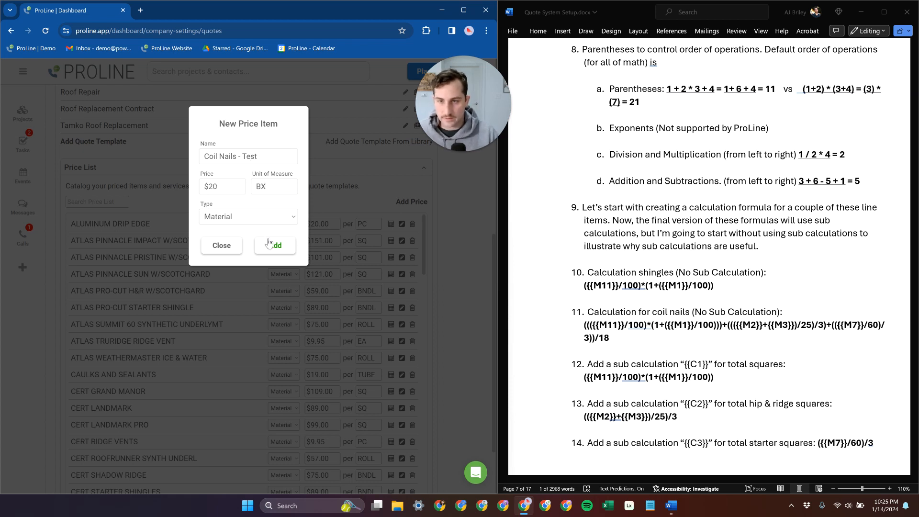
{"action": "left_click", "coordinate": [275, 245]}
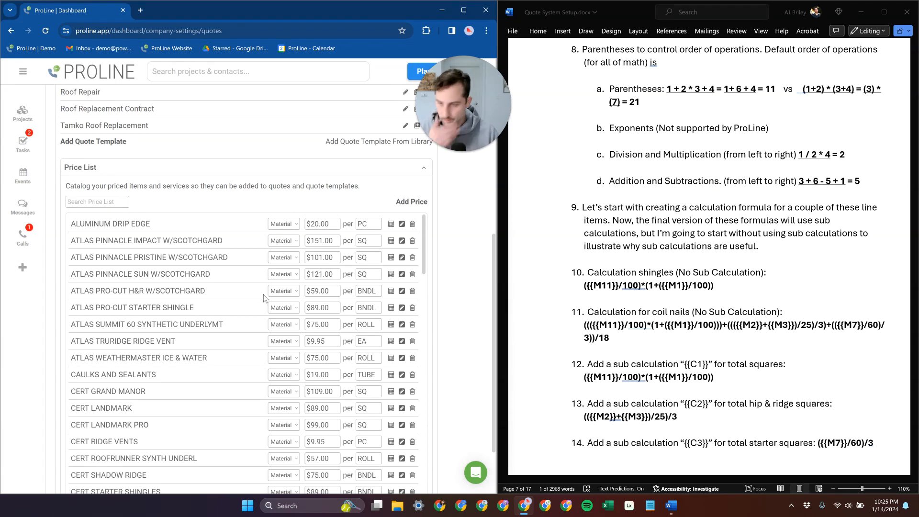
Step: Search the price list for coil and change the Coil Nails - Test unit of measure to BOX
{"action": "left_click", "coordinate": [126, 203]}
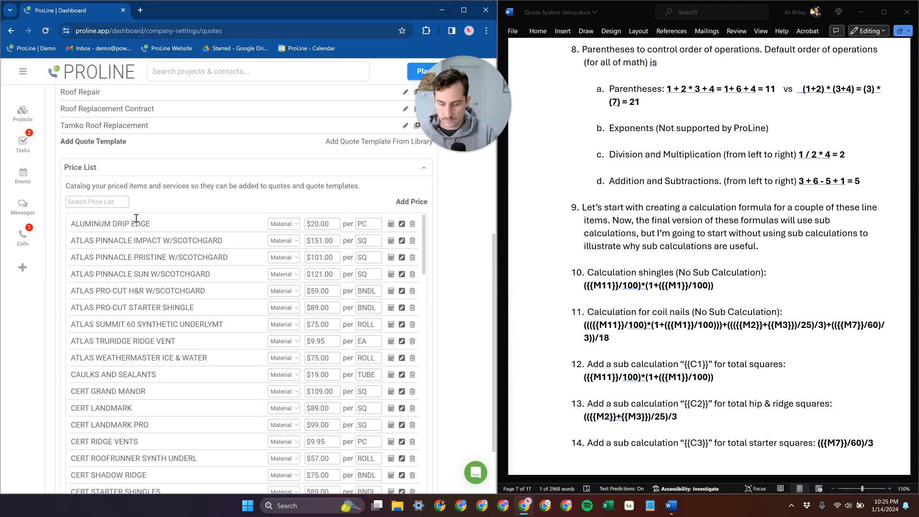
{"action": "type", "text": "coil"}
{"action": "left_click", "coordinate": [368, 240]}
{"action": "type", "text": "O"}
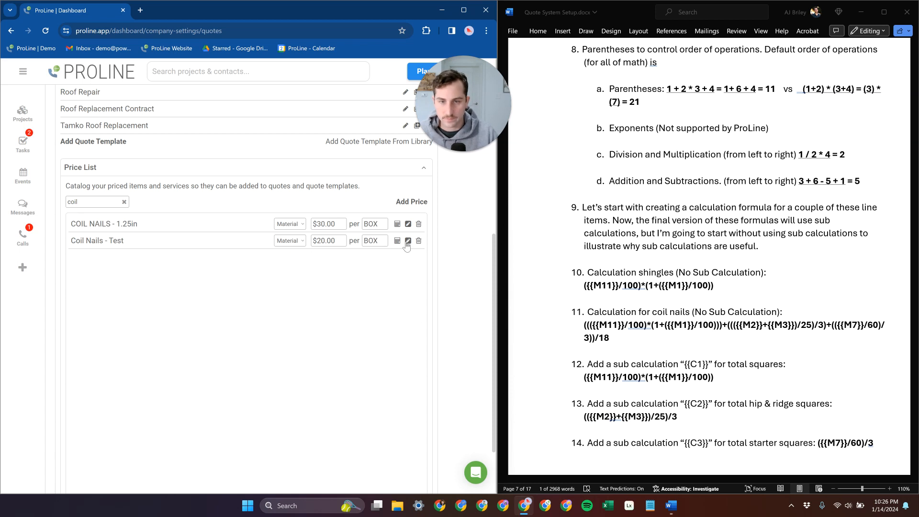
Step: Copy the Word document's coil nails formula ((({{M11}}/100)*(1+({{M1}}/100)))+((({{M2}}+{{M3}})/25)/3)+(({{M7}}/60)/3))/18 into the Coil Nails - Test calculation formula
{"action": "left_click", "coordinate": [398, 241]}
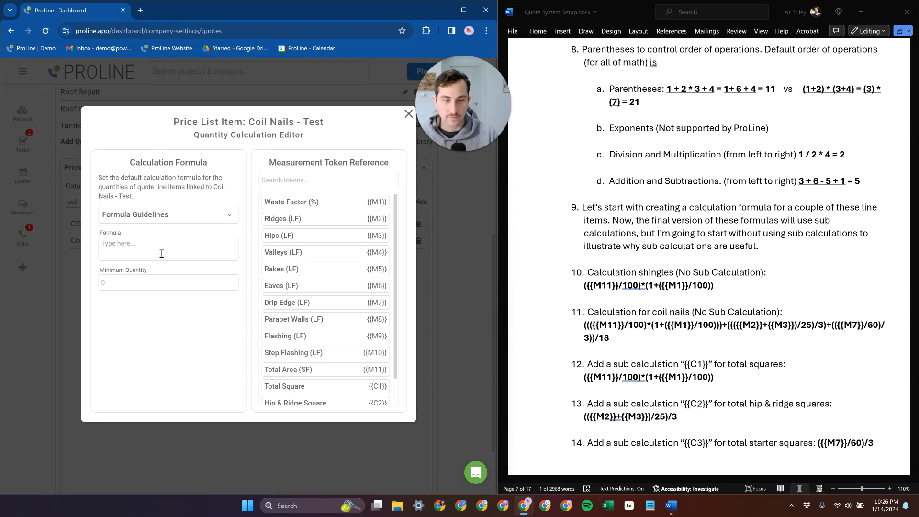
{"action": "left_click", "coordinate": [622, 344]}
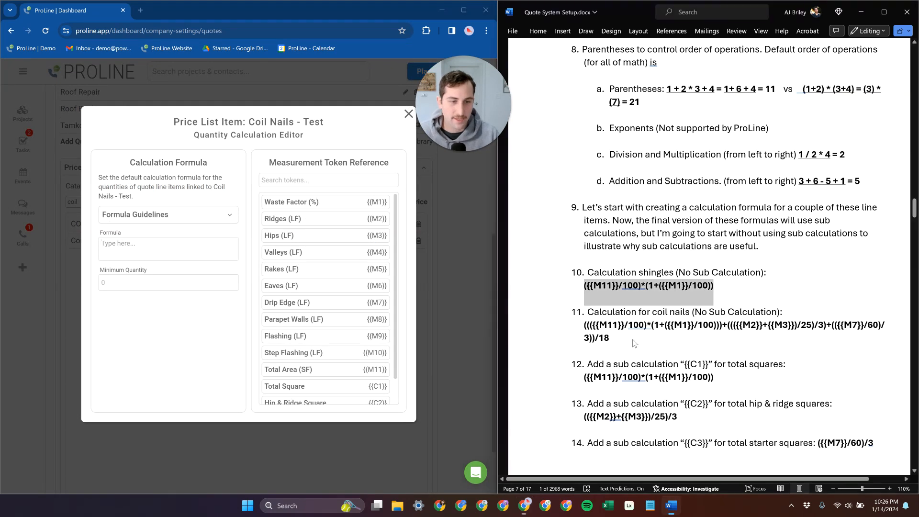
{"action": "left_click_drag", "start_coordinate": [620, 343], "coordinate": [579, 329]}
{"action": "key", "text": "ctrl+c"}
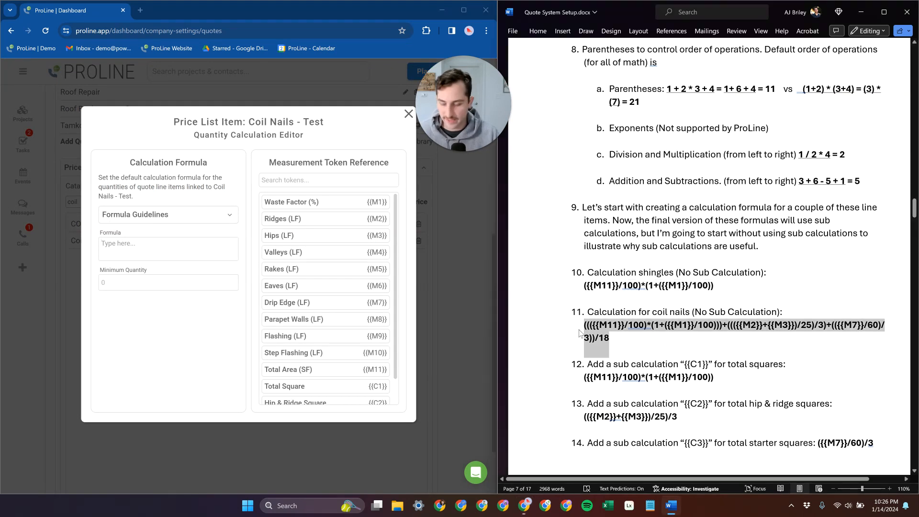
{"action": "left_click", "coordinate": [176, 250]}
{"action": "key", "text": "ctrl+v"}
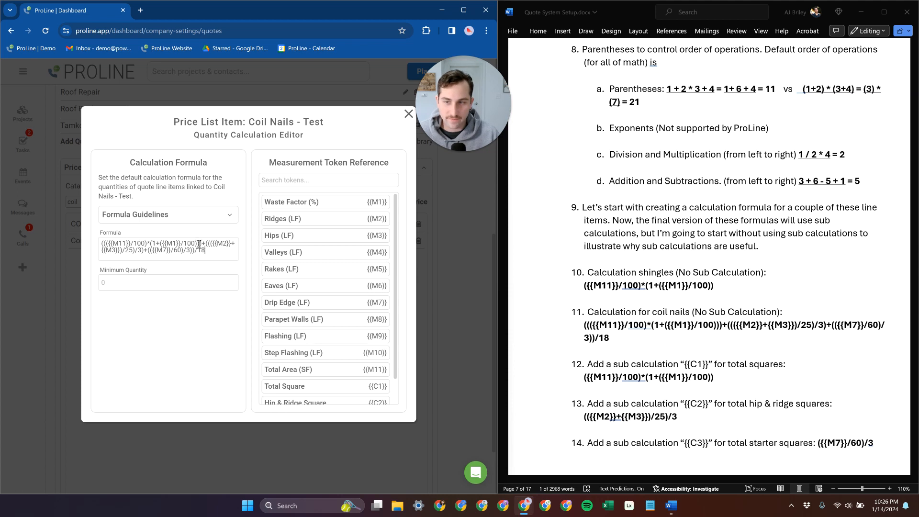
Step: Examine each part of the Coil Nails - Test formula: the area and waste term, ridges and hips, drip edge, and the division by 18
{"action": "left_click_drag", "start_coordinate": [200, 243], "coordinate": [106, 244]}
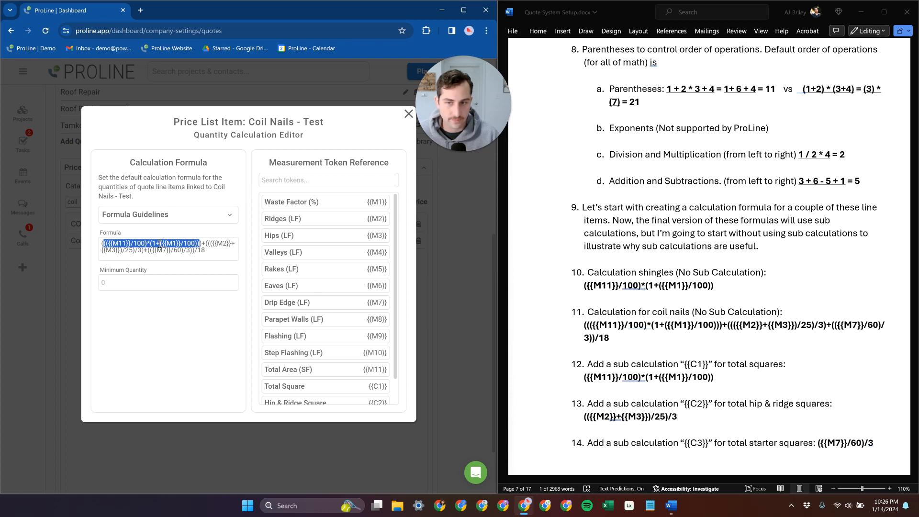
{"action": "left_click_drag", "start_coordinate": [143, 250], "coordinate": [203, 244]}
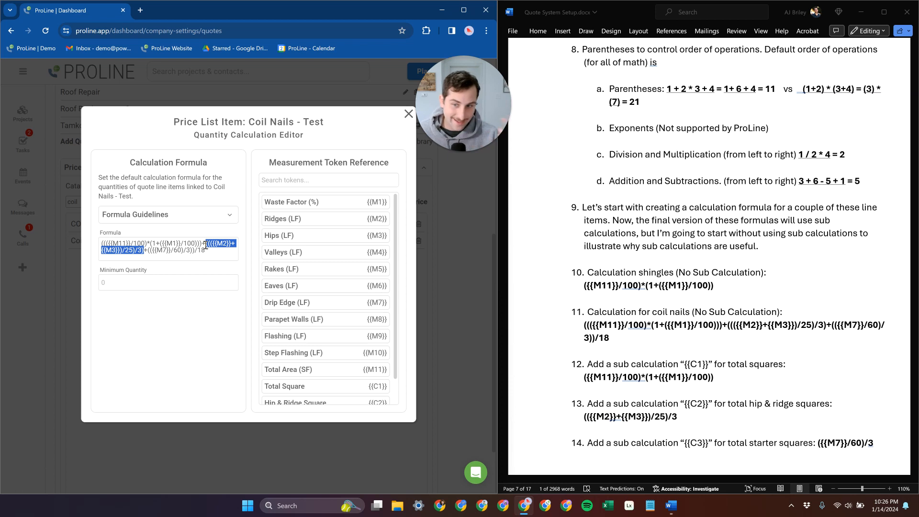
{"action": "left_click", "coordinate": [149, 251]}
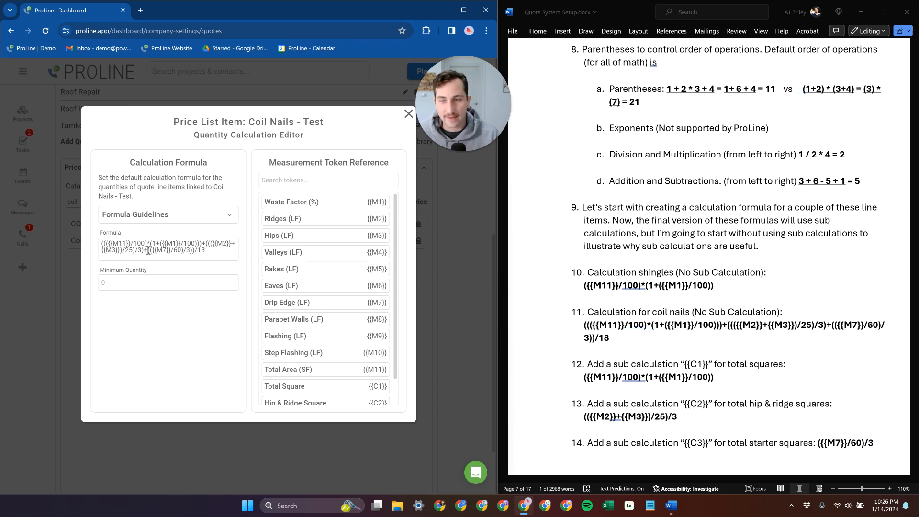
{"action": "left_click_drag", "start_coordinate": [149, 250], "coordinate": [203, 250]}
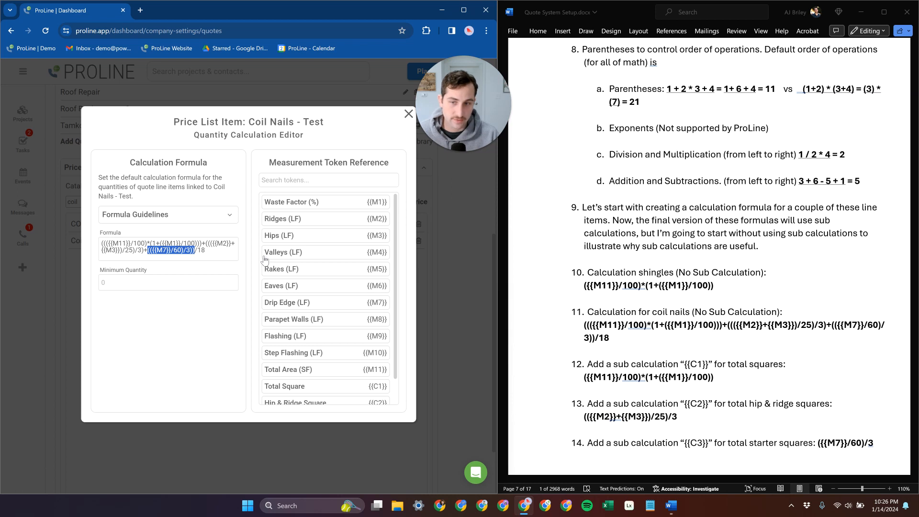
{"action": "left_click_drag", "start_coordinate": [201, 251], "coordinate": [196, 250]}
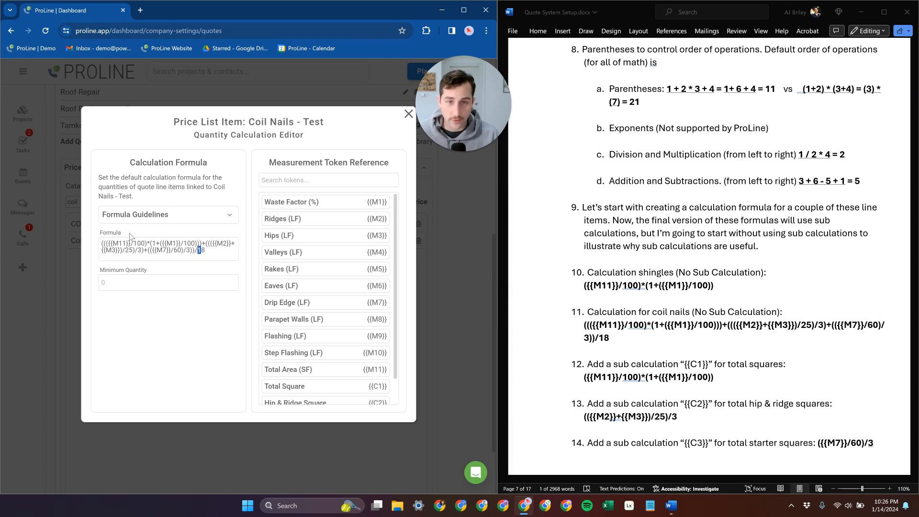
{"action": "left_click", "coordinate": [211, 249]}
{"action": "left_click_drag", "start_coordinate": [205, 250], "coordinate": [192, 250]}
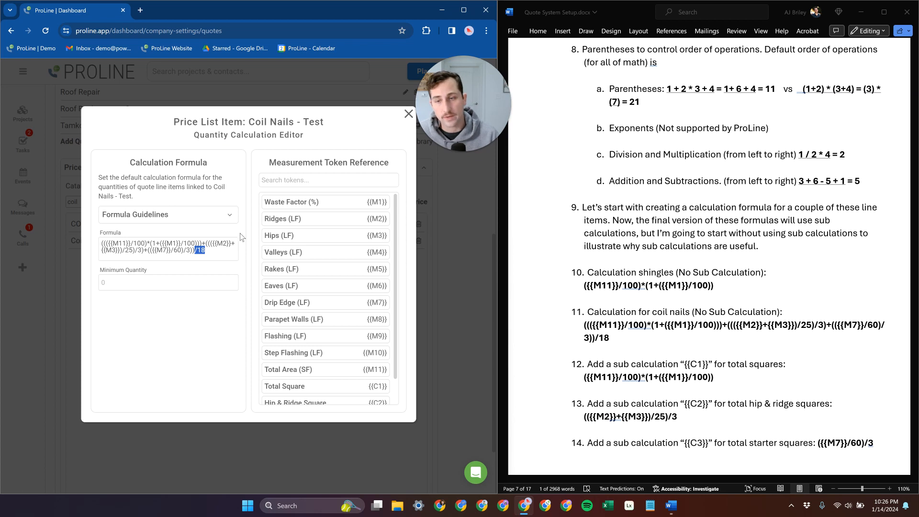
{"action": "left_click", "coordinate": [214, 250]}
{"action": "left_click_drag", "start_coordinate": [213, 250], "coordinate": [101, 240]}
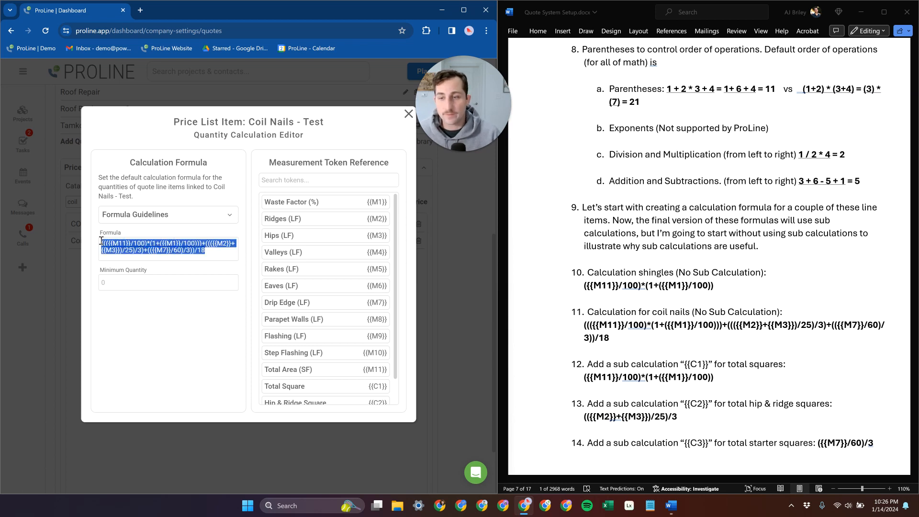
{"action": "left_click_drag", "start_coordinate": [214, 250], "coordinate": [99, 243]}
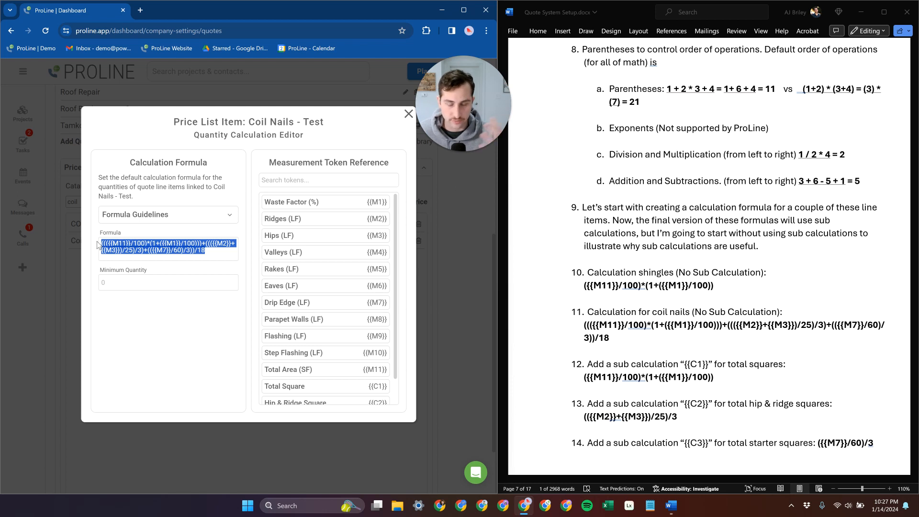
{"action": "left_click", "coordinate": [148, 245]}
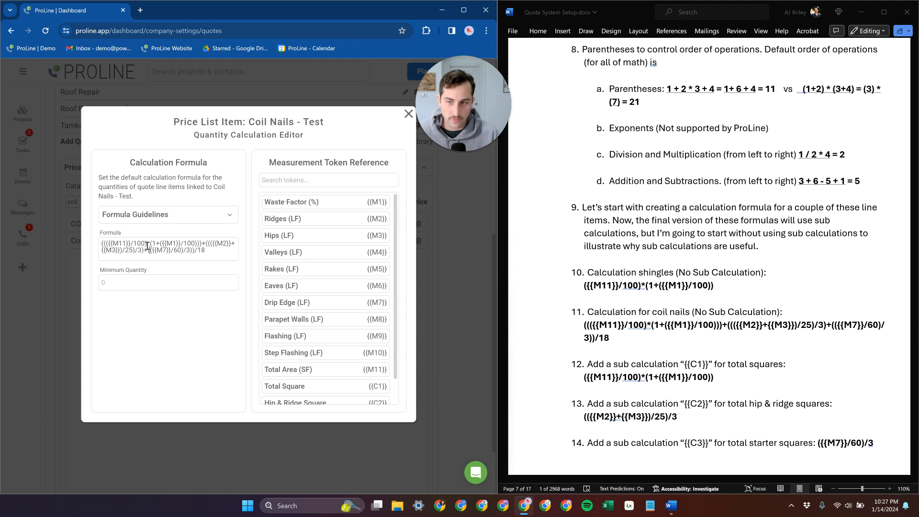
{"action": "left_click_drag", "start_coordinate": [108, 244], "coordinate": [199, 243]}
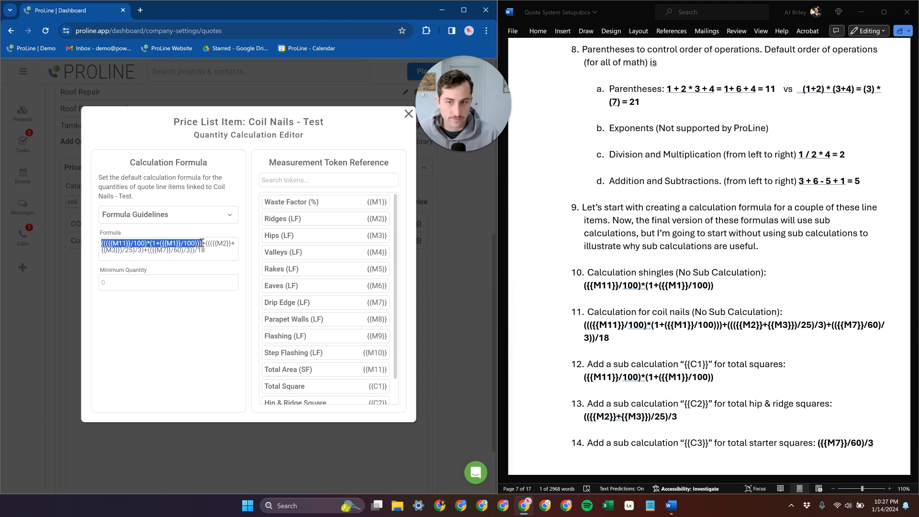
Step: Compare the Coil Nails - Test formula with the sub calculation tokens in the measurement reference, and close the editor
{"action": "left_click", "coordinate": [213, 249]}
{"action": "key", "text": "ctrl+a"}
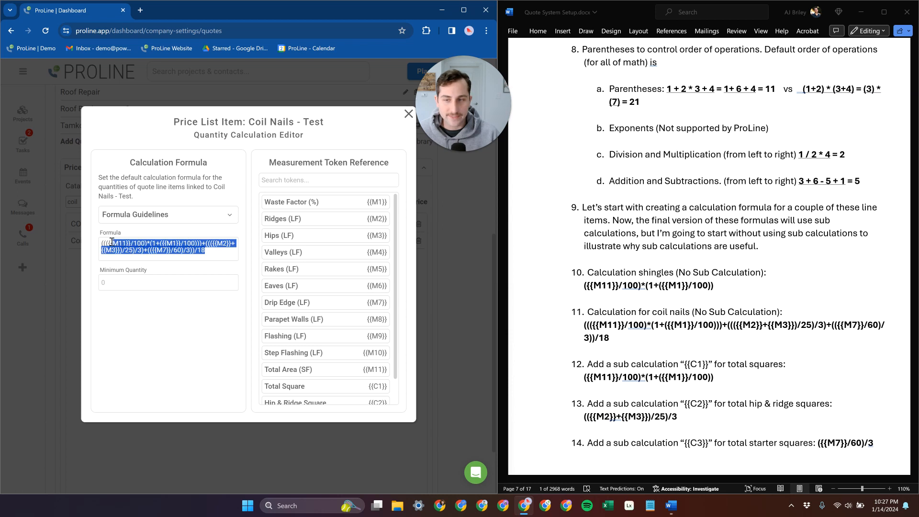
{"action": "scroll", "coordinate": [330, 261], "scroll_direction": "down", "scroll_amount": 1}
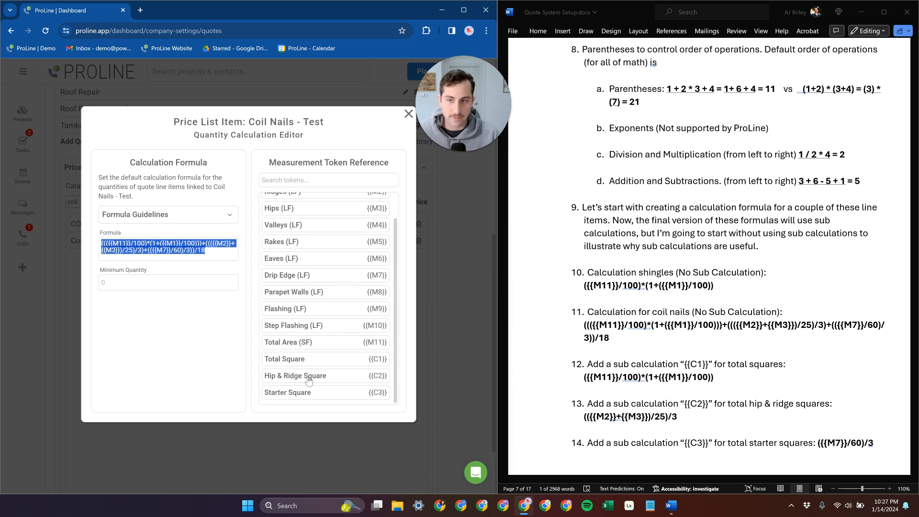
{"action": "left_click", "coordinate": [223, 244]}
{"action": "key", "text": "ctrl+a"}
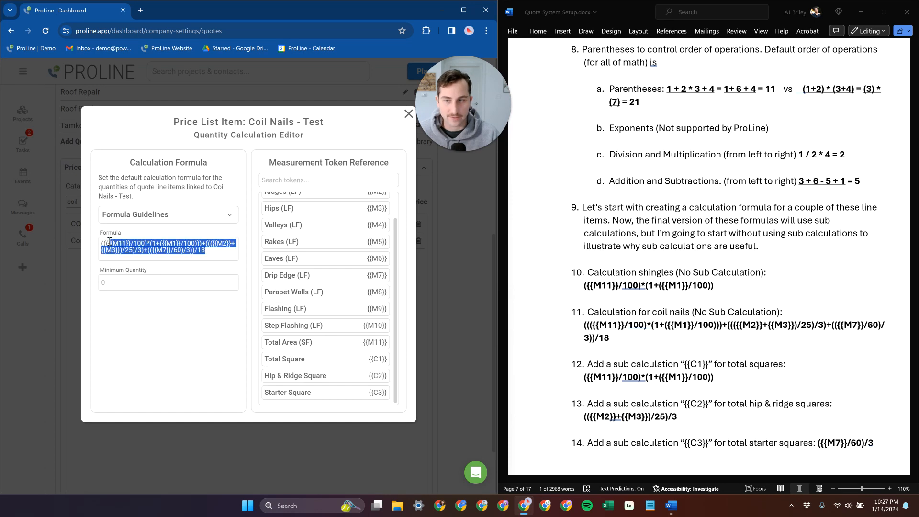
{"action": "left_click", "coordinate": [217, 253]}
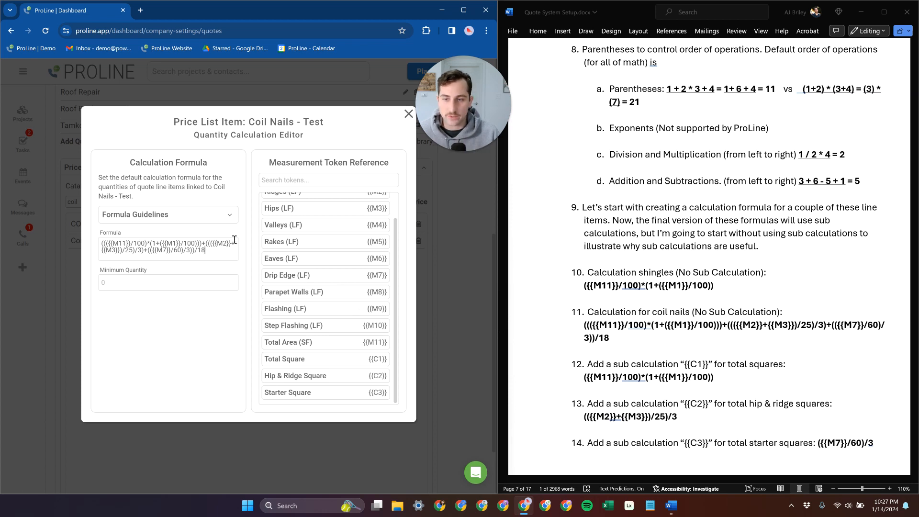
{"action": "left_click", "coordinate": [407, 115]}
Step: Open the Measurement Sub Calculations section in the company's Projects settings
{"action": "scroll", "coordinate": [127, 144], "scroll_direction": "up", "scroll_amount": 5}
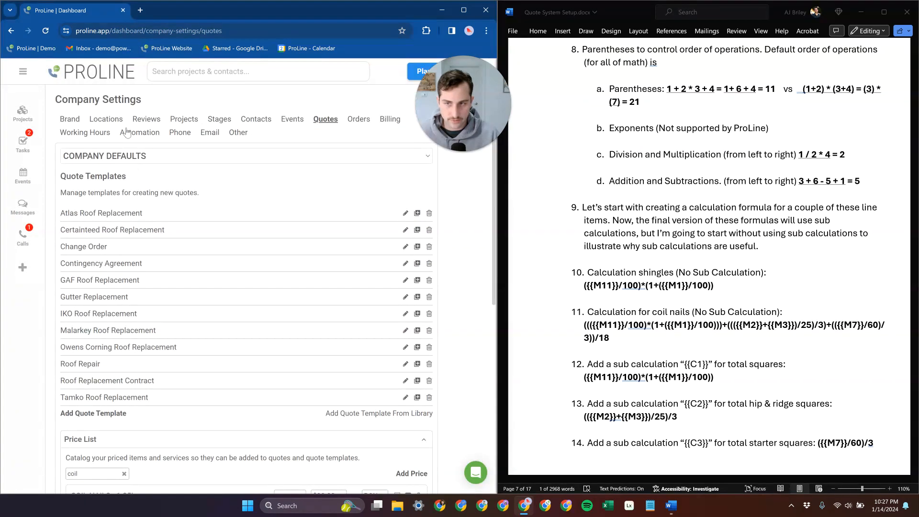
{"action": "left_click", "coordinate": [185, 118]}
{"action": "left_click", "coordinate": [293, 271]}
{"action": "scroll", "coordinate": [293, 271], "scroll_direction": "down", "scroll_amount": 3}
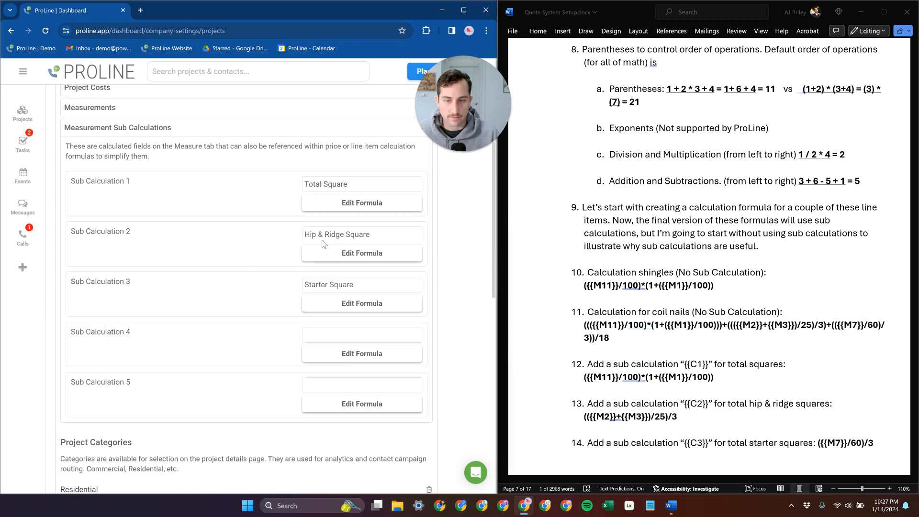
{"action": "scroll", "coordinate": [693, 320], "scroll_direction": "down", "scroll_amount": 1}
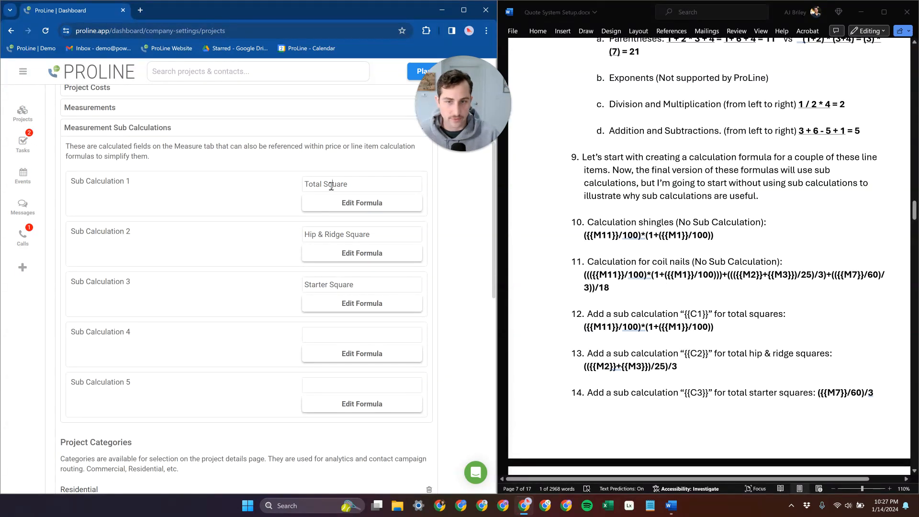
Step: Review the formulas of the Total Square, Hip & Ridge Square and Starter Square sub calculations one after another
{"action": "left_click_drag", "start_coordinate": [348, 184], "coordinate": [305, 185]}
{"action": "left_click", "coordinate": [340, 203]}
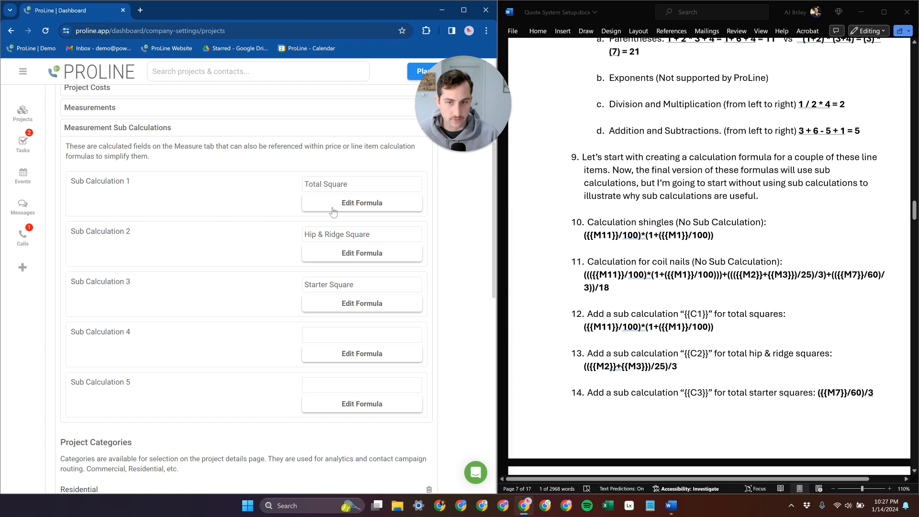
{"action": "left_click_drag", "start_coordinate": [206, 233], "coordinate": [95, 236]}
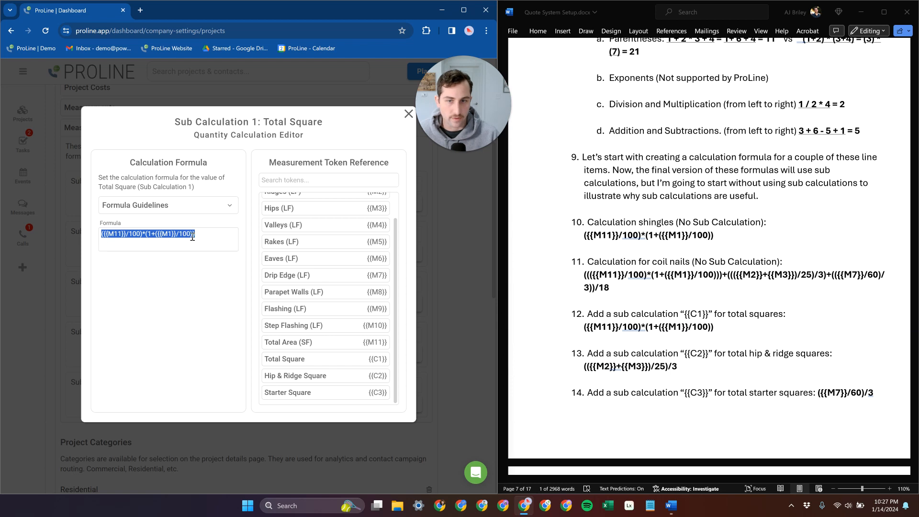
{"action": "left_click", "coordinate": [408, 114]}
{"action": "left_click", "coordinate": [362, 254]}
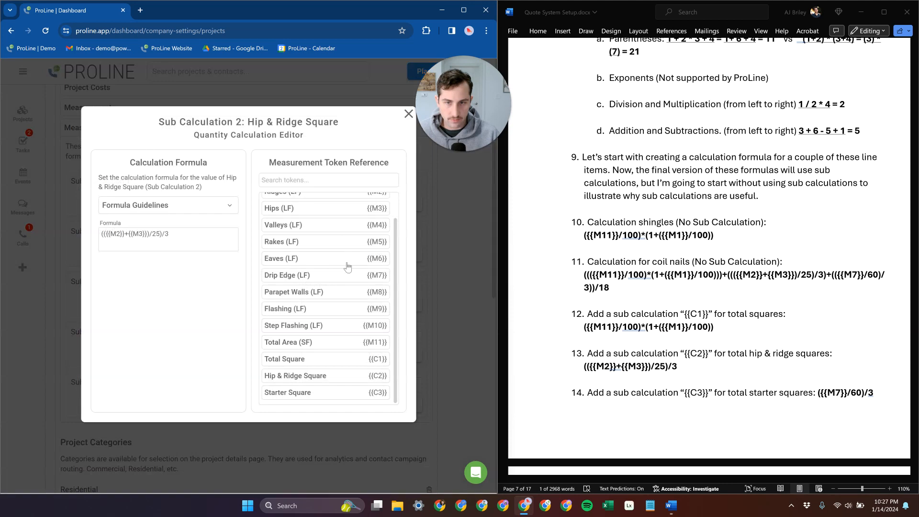
{"action": "left_click_drag", "start_coordinate": [170, 234], "coordinate": [98, 234]}
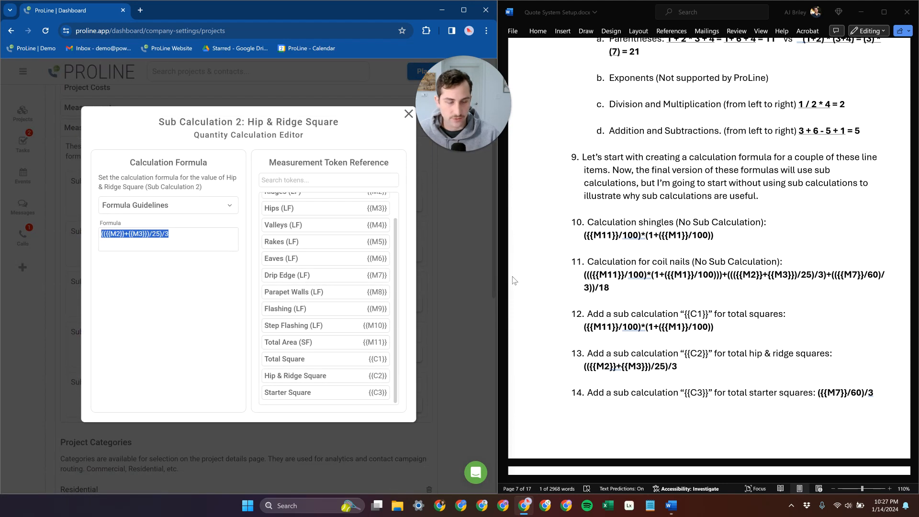
{"action": "left_click", "coordinate": [404, 117]}
{"action": "left_click", "coordinate": [364, 303]}
{"action": "left_click_drag", "start_coordinate": [164, 230], "coordinate": [96, 233]}
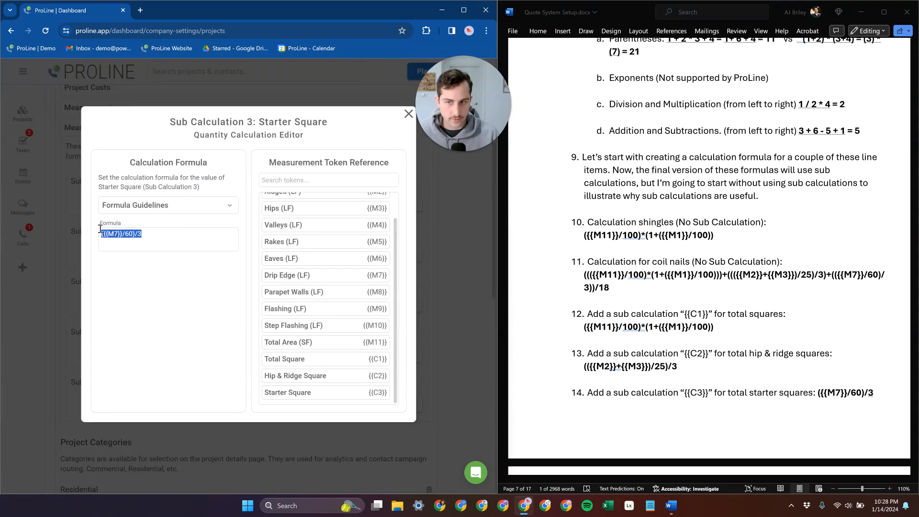
{"action": "left_click", "coordinate": [406, 115]}
Step: Examine the Hip & Ridge Square formula in detail, including its ridge and hip tokens and the division by 25 and 3
{"action": "left_click", "coordinate": [363, 252]}
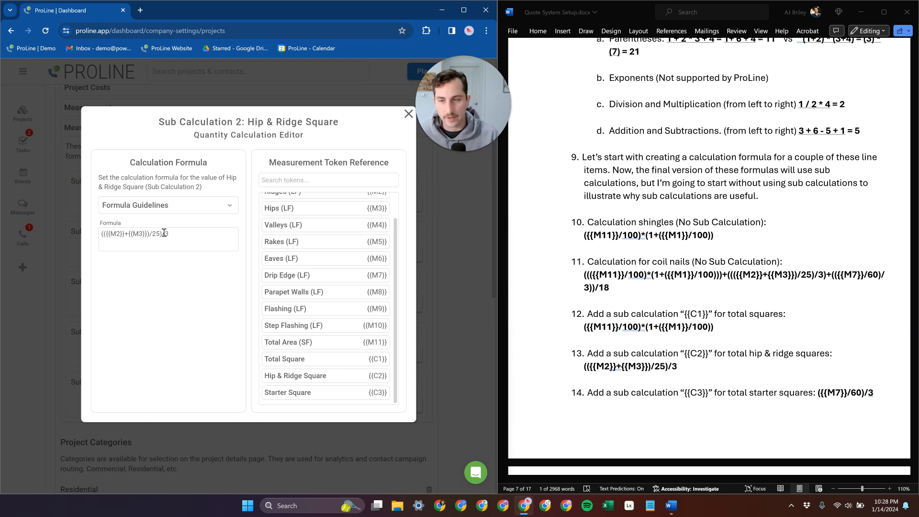
{"action": "left_click_drag", "start_coordinate": [185, 233], "coordinate": [100, 233]}
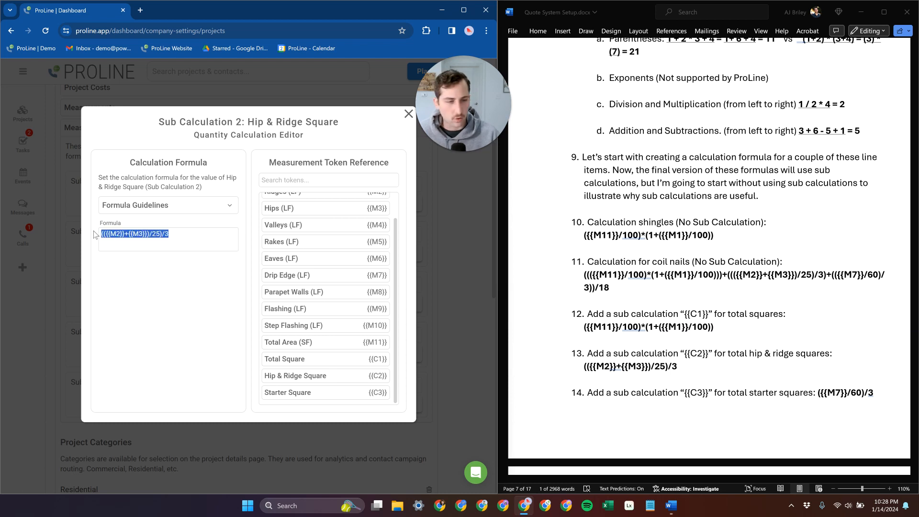
{"action": "left_click", "coordinate": [154, 233]}
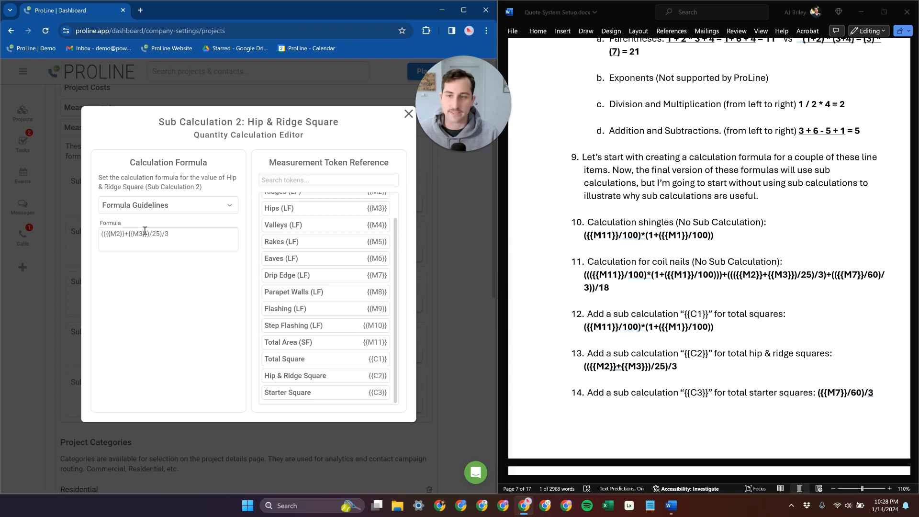
{"action": "left_click_drag", "start_coordinate": [160, 233], "coordinate": [154, 232]}
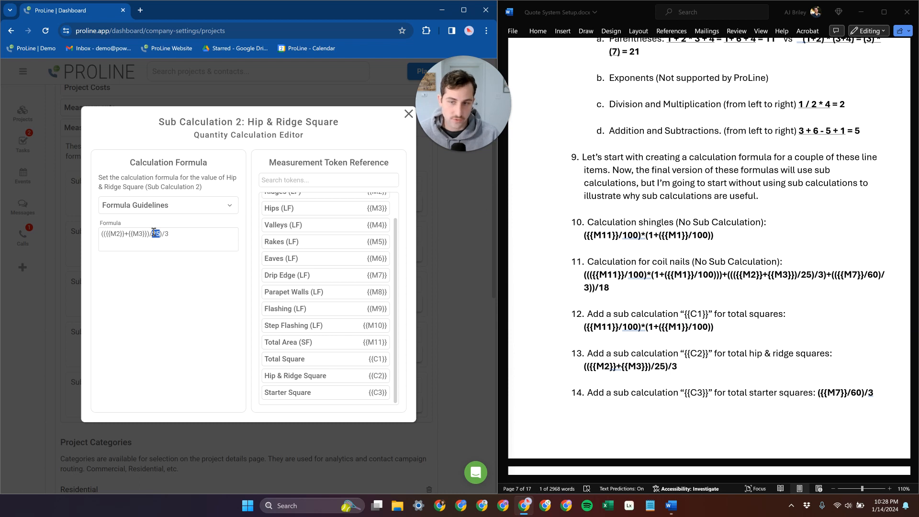
{"action": "left_click", "coordinate": [170, 234]}
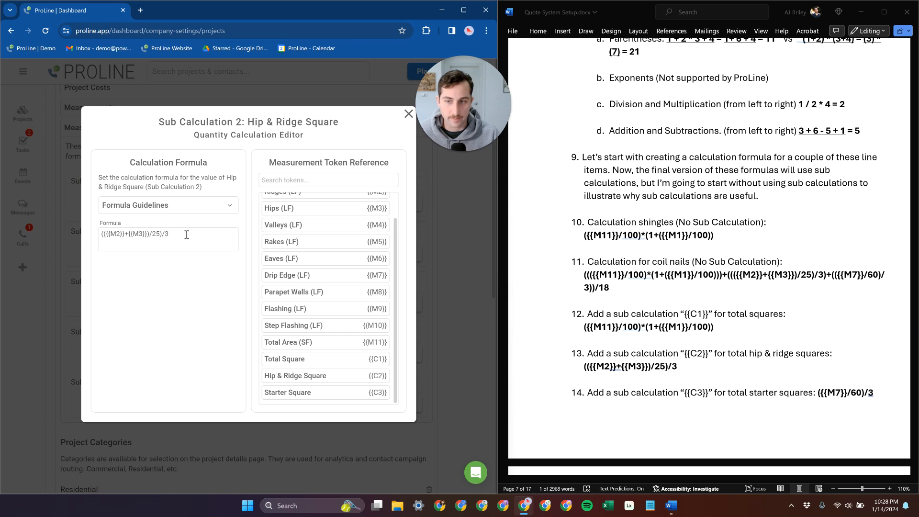
{"action": "left_click_drag", "start_coordinate": [169, 234], "coordinate": [99, 235]}
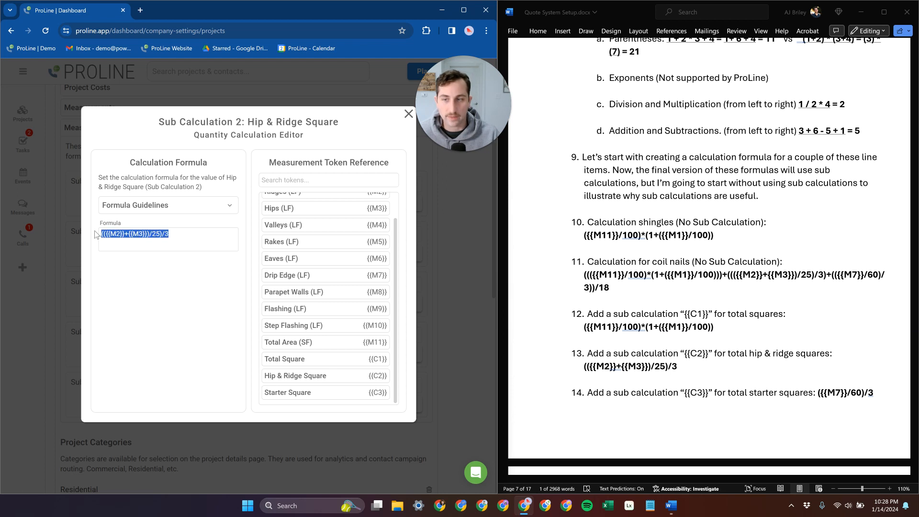
{"action": "left_click", "coordinate": [217, 231]}
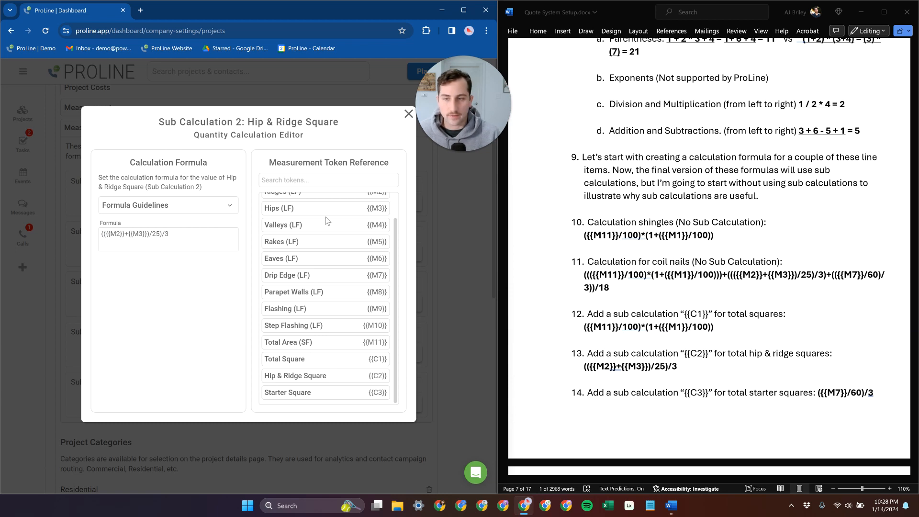
{"action": "left_click", "coordinate": [433, 151]}
Step: Examine the Starter Square formula in detail, including the drip edge token and the division by 60 and 3
{"action": "left_click", "coordinate": [365, 306]}
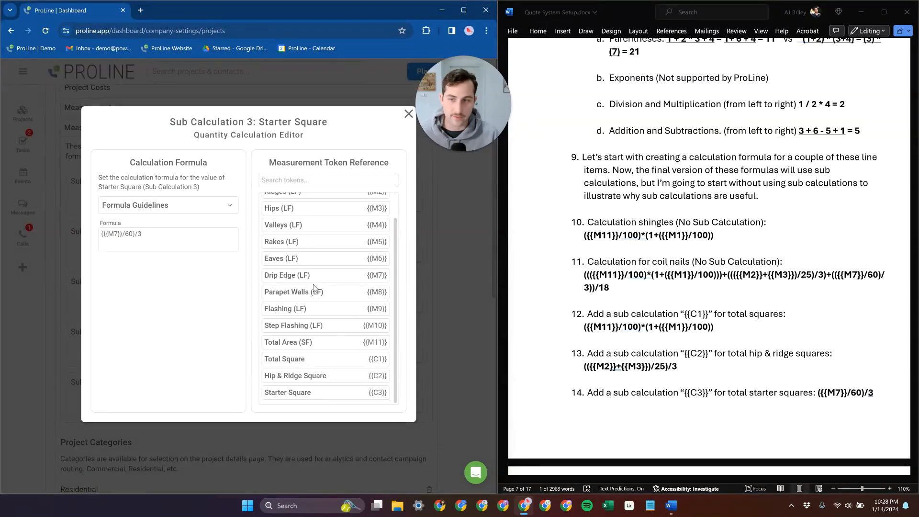
{"action": "left_click_drag", "start_coordinate": [155, 236], "coordinate": [103, 236]}
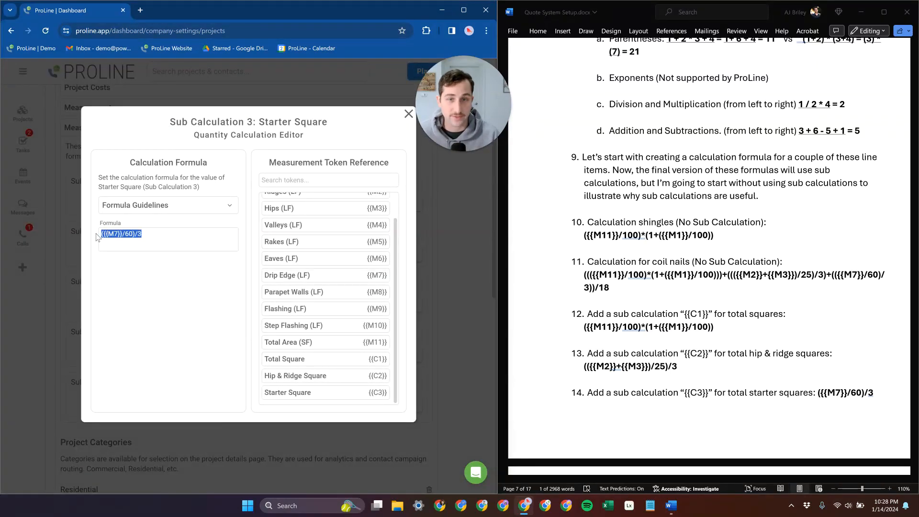
{"action": "left_click", "coordinate": [158, 281]}
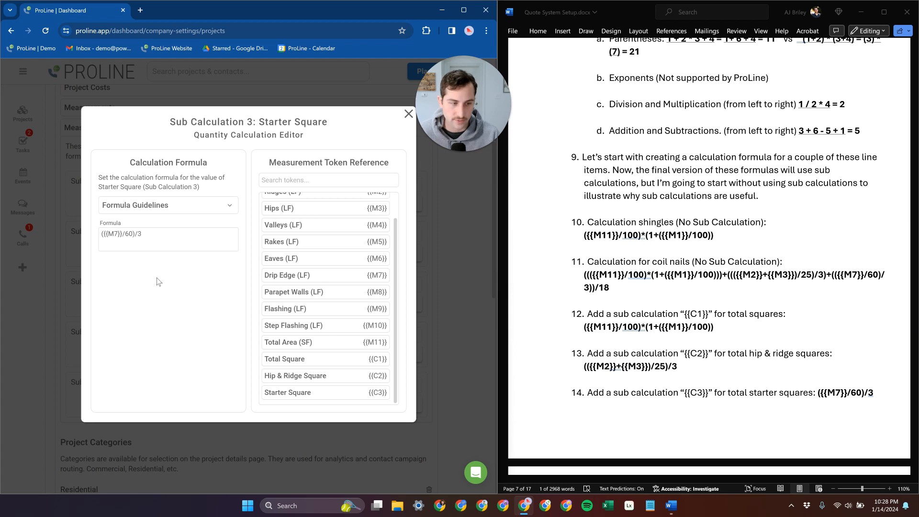
{"action": "left_click_drag", "start_coordinate": [147, 233], "coordinate": [101, 232]}
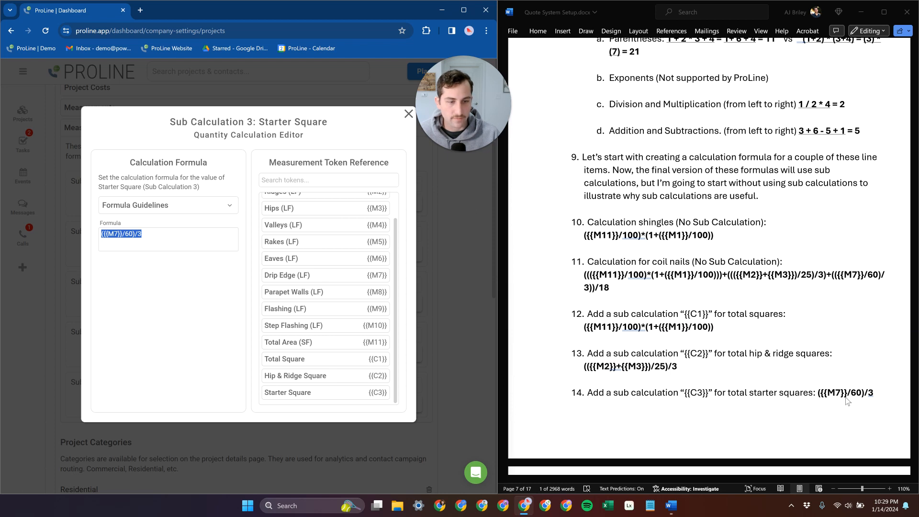
{"action": "left_click", "coordinate": [143, 240]}
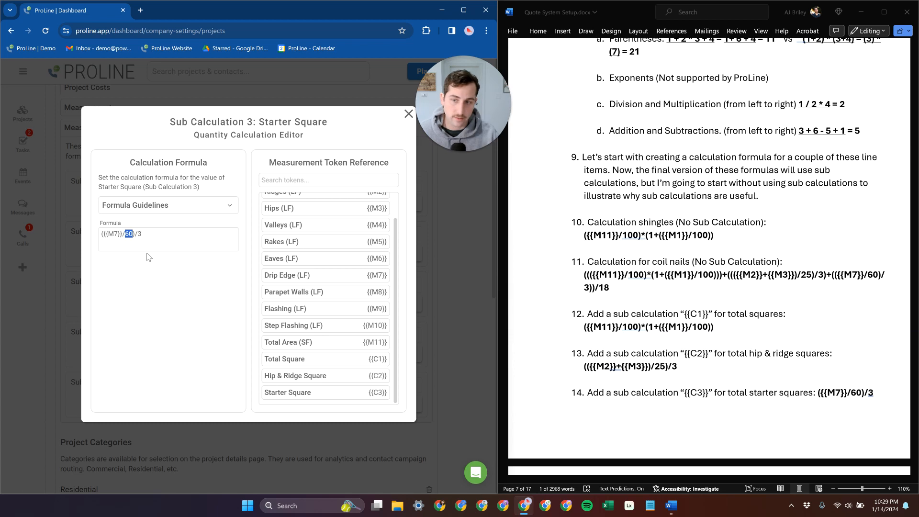
{"action": "left_click", "coordinate": [158, 235]}
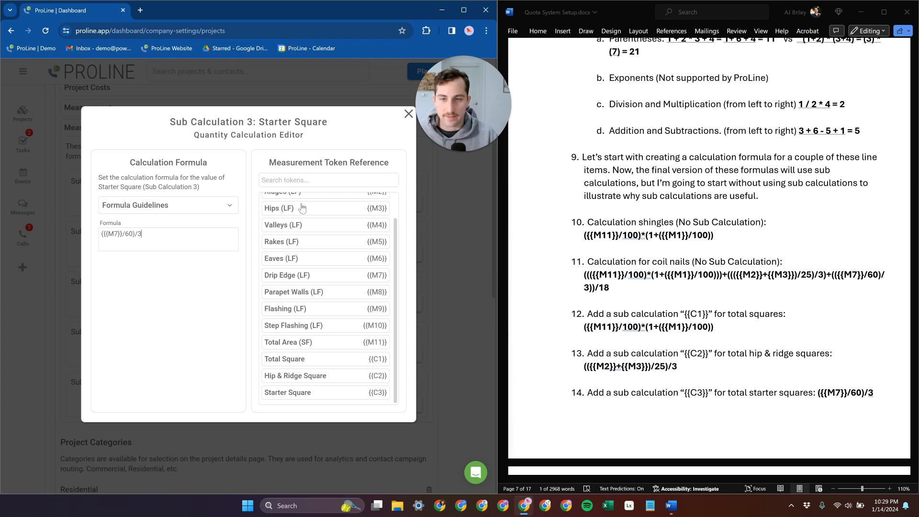
{"action": "scroll", "coordinate": [320, 194], "scroll_direction": "up", "scroll_amount": 1}
{"action": "left_click", "coordinate": [408, 114]}
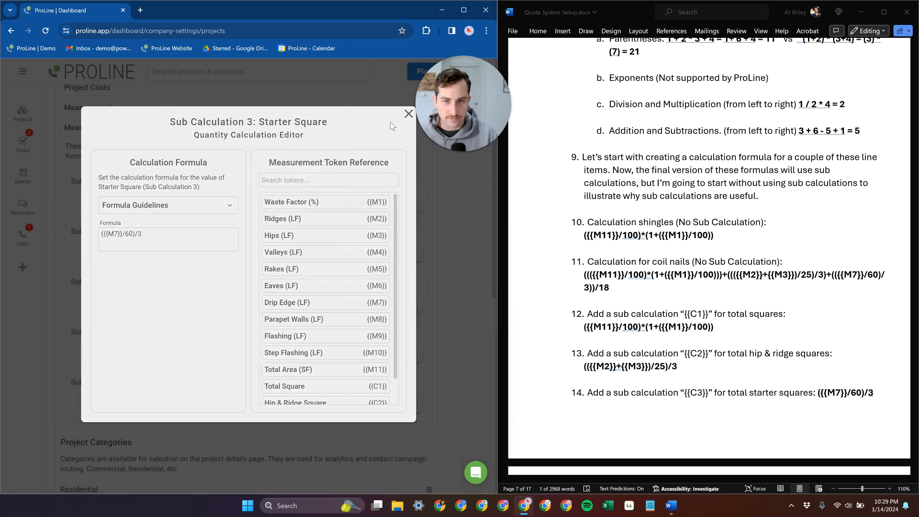
Step: Reopen the Coil Nails - Test calculation formula from the price list in the company's Quotes settings
{"action": "scroll", "coordinate": [182, 206], "scroll_direction": "up", "scroll_amount": 3}
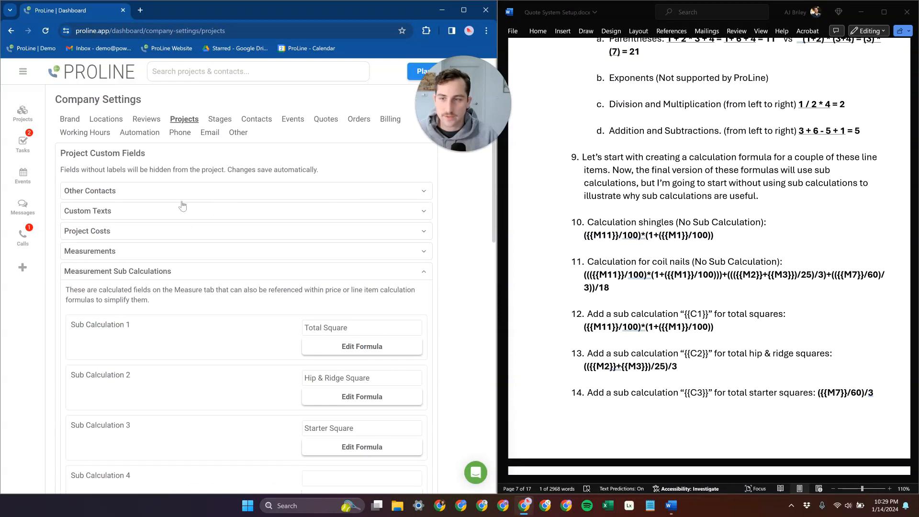
{"action": "left_click", "coordinate": [327, 120]}
{"action": "scroll", "coordinate": [255, 222], "scroll_direction": "down", "scroll_amount": 5}
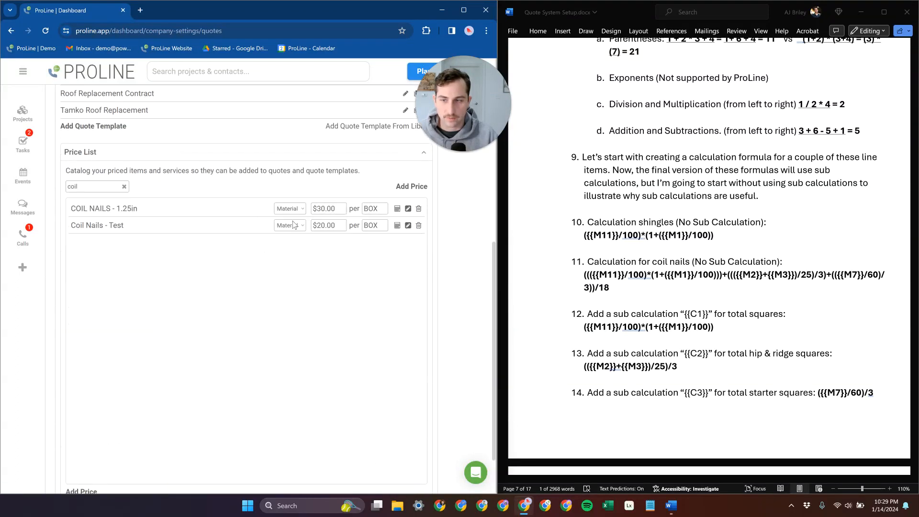
{"action": "left_click", "coordinate": [398, 226]}
{"action": "left_click_drag", "start_coordinate": [218, 251], "coordinate": [113, 245]}
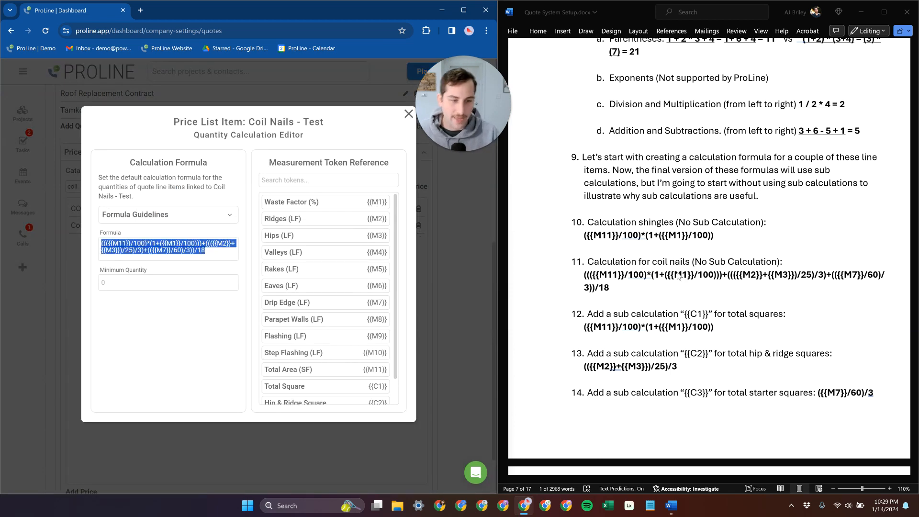
Step: Replace the Coil Nails - Test formula with the Word document's sub calculation version, ({{C1}}+{{C2}}+{{C3}})/18, and review it
{"action": "scroll", "coordinate": [680, 274], "scroll_direction": "down", "scroll_amount": 5}
{"action": "scroll", "coordinate": [686, 265], "scroll_direction": "down", "scroll_amount": 2}
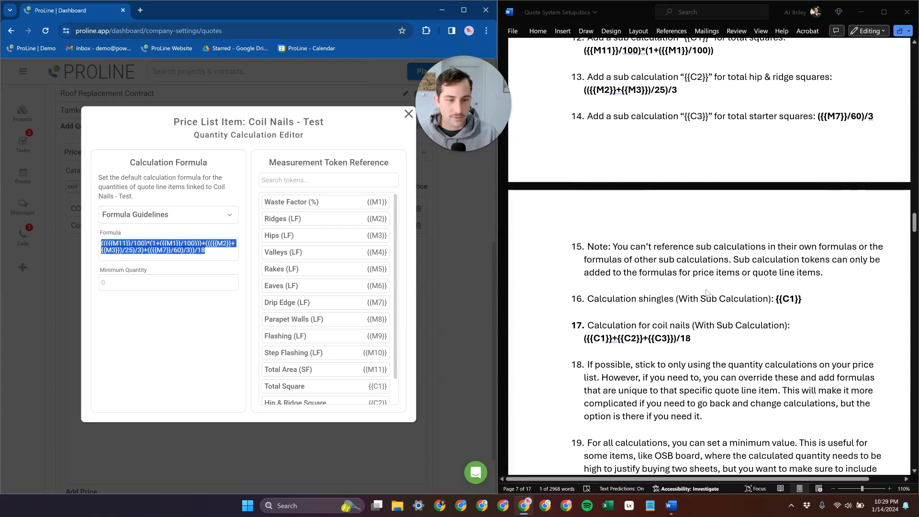
{"action": "left_click_drag", "start_coordinate": [692, 338], "coordinate": [584, 338]}
{"action": "key", "text": "ctrl+c"}
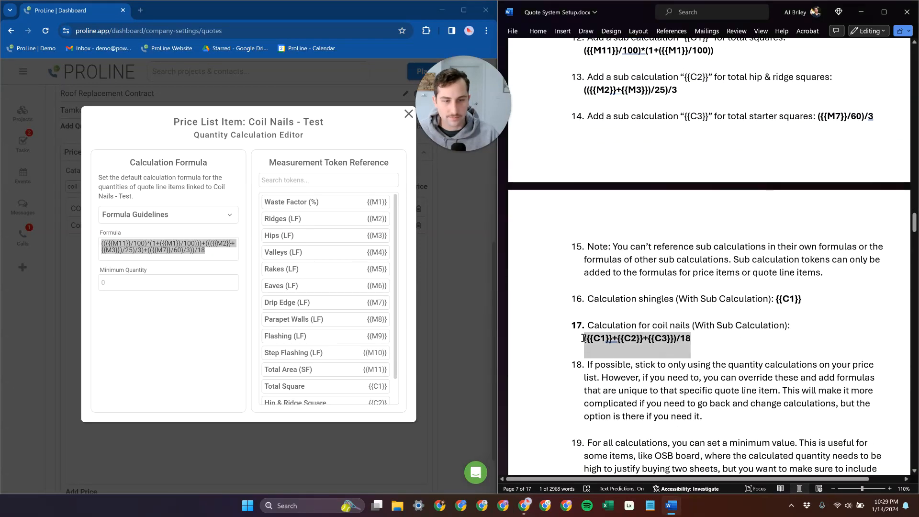
{"action": "left_click", "coordinate": [212, 259]}
{"action": "key", "text": "ctrl+a"}
{"action": "key", "text": "ctrl+v"}
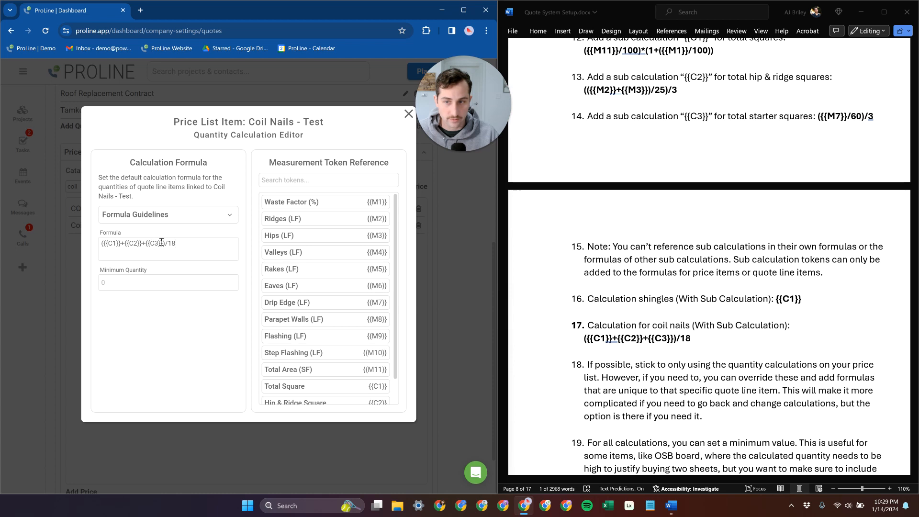
{"action": "left_click", "coordinate": [191, 243]}
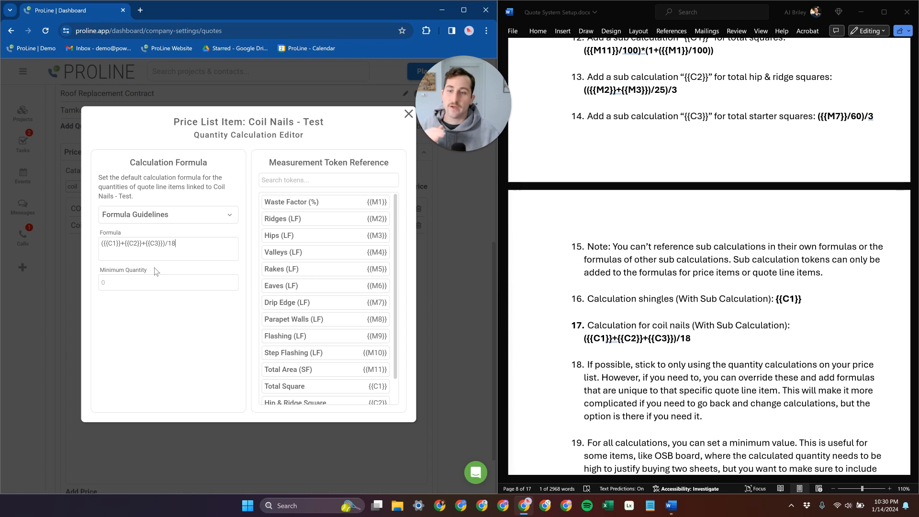
{"action": "scroll", "coordinate": [357, 311], "scroll_direction": "down", "scroll_amount": 1}
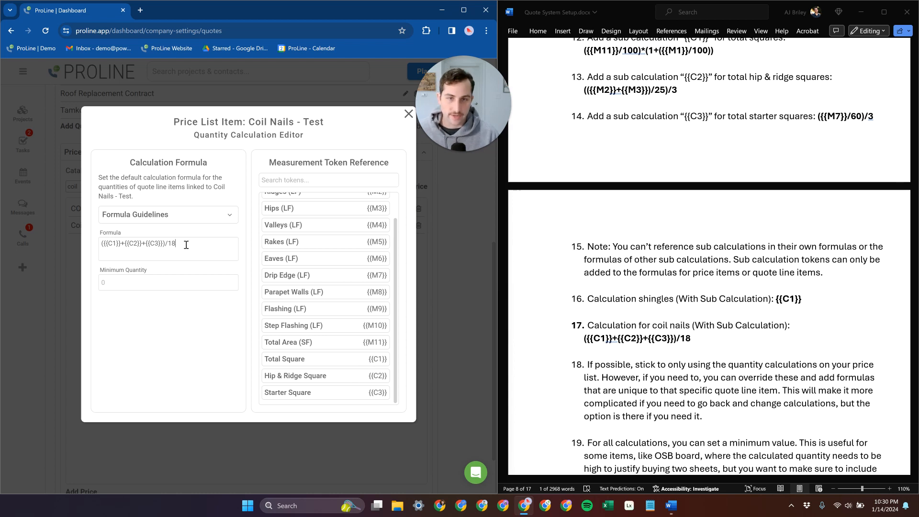
{"action": "left_click_drag", "start_coordinate": [181, 244], "coordinate": [109, 241]}
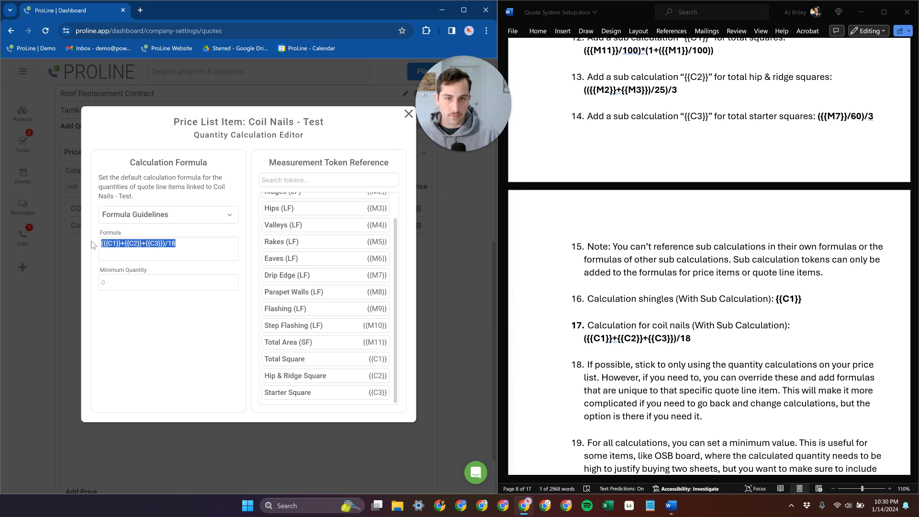
Step: Close the Coil Nails - Test formula editor and filter the price list for "shingl"
{"action": "left_click", "coordinate": [182, 242]}
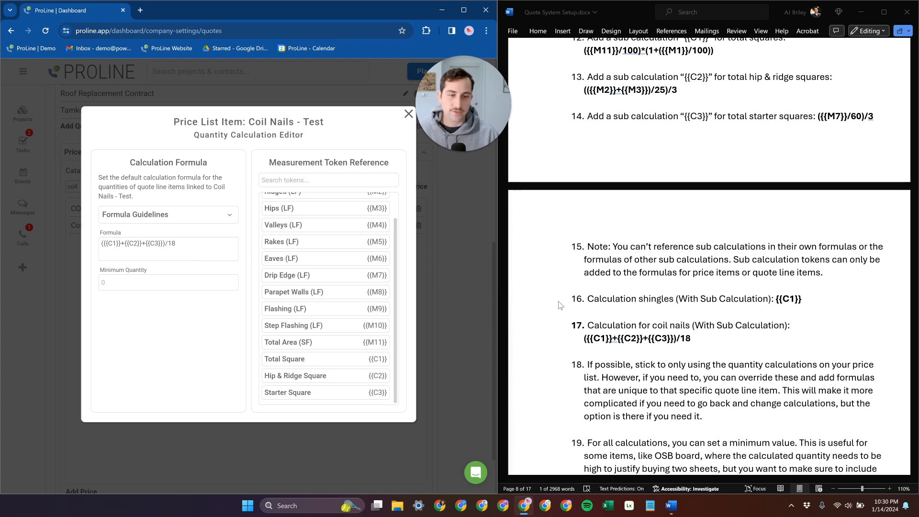
{"action": "left_click", "coordinate": [407, 114]}
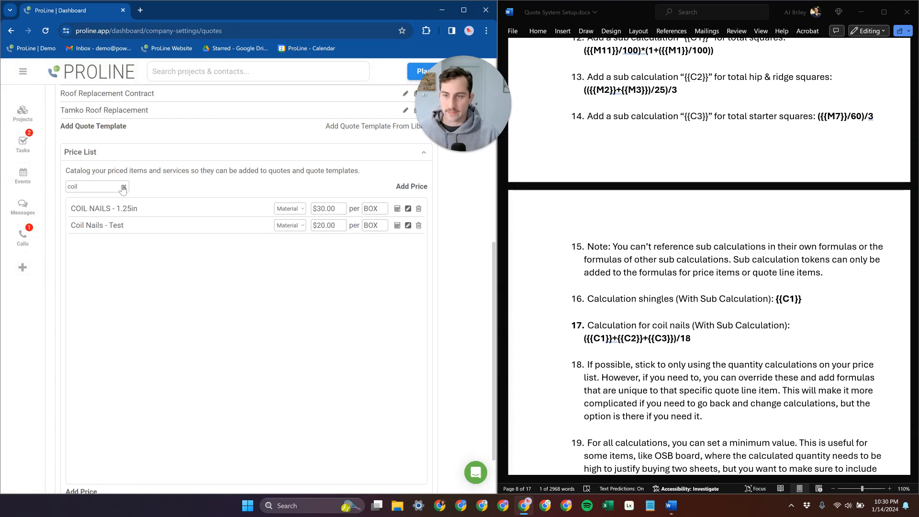
{"action": "double_click", "coordinate": [102, 186]}
{"action": "key", "text": "BackSpace"}
{"action": "type", "text": "shing"}
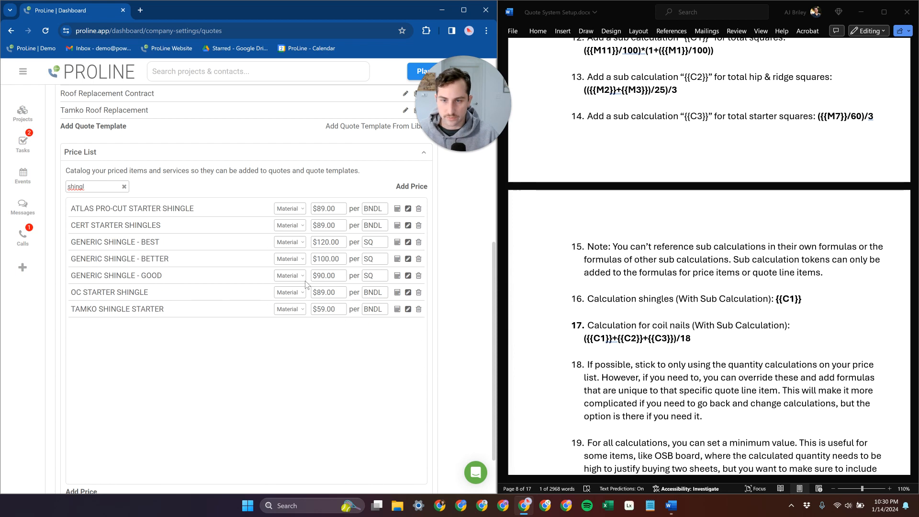
Step: Replace the GENERIC SHINGLE - GOOD quantity formula with the Total Square sub calculation token, {{C1}}
{"action": "left_click", "coordinate": [397, 275]}
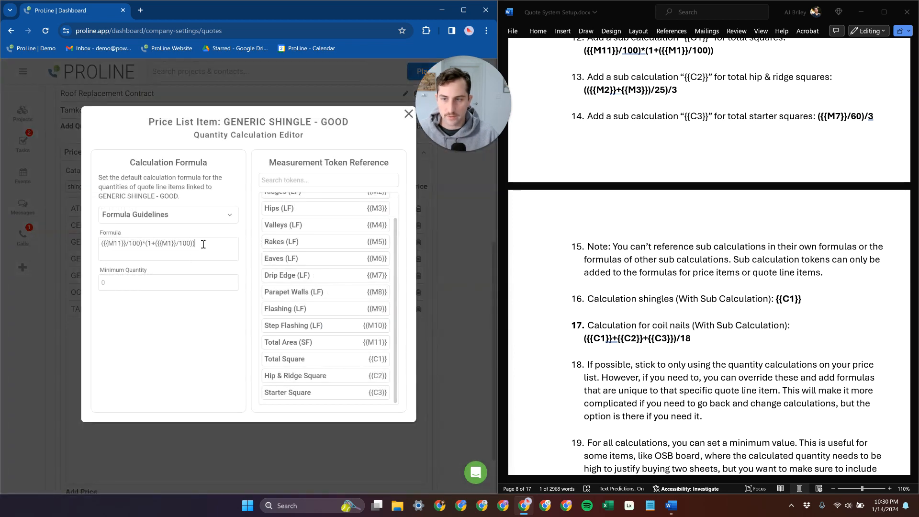
{"action": "triple_click", "coordinate": [203, 244]}
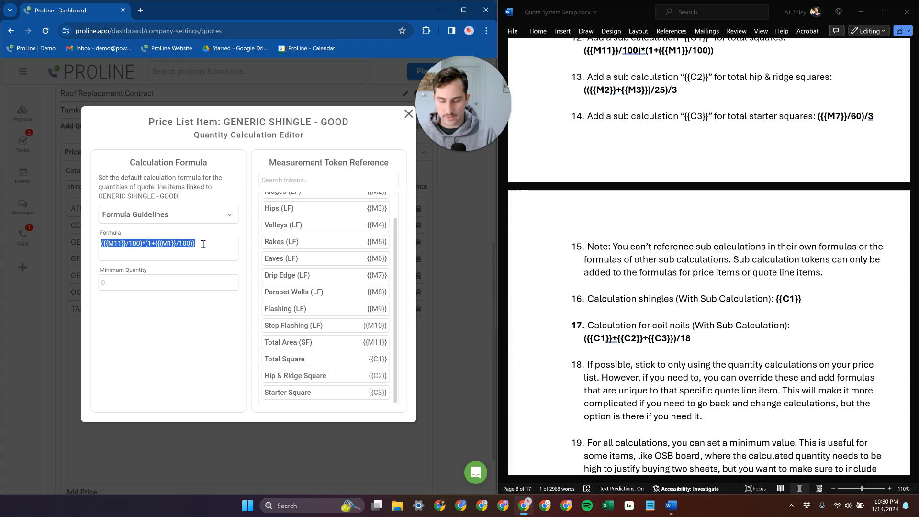
{"action": "left_click", "coordinate": [360, 359]}
{"action": "triple_click", "coordinate": [166, 243]}
{"action": "key", "text": "ctrl+v"}
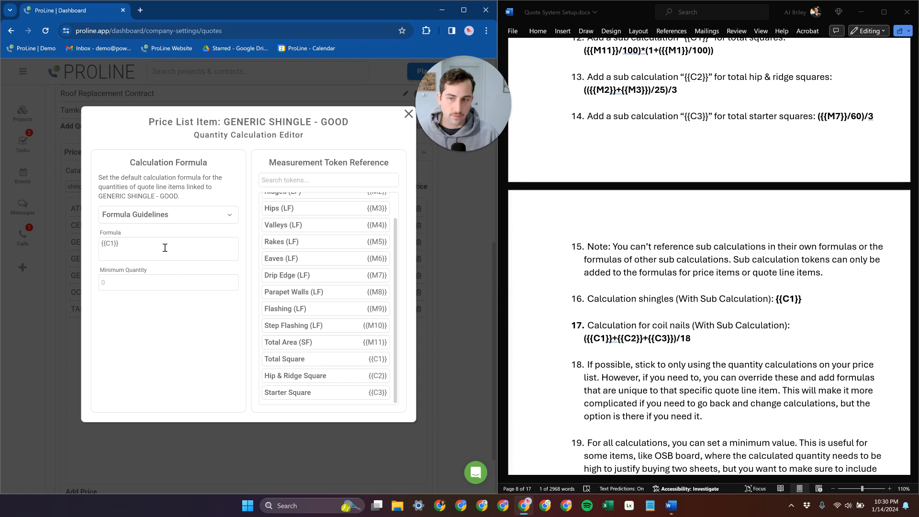
{"action": "left_click", "coordinate": [408, 114]}
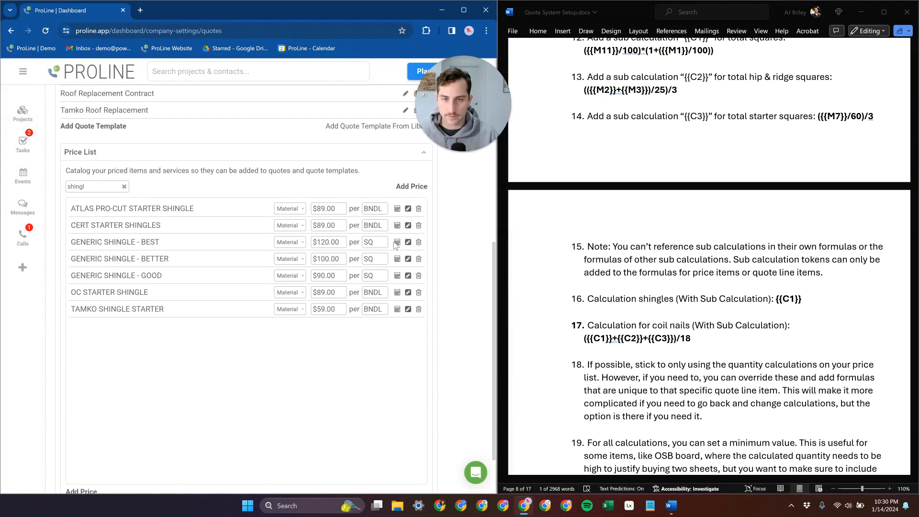
Step: Set the quantity formulas of GENERIC SHINGLE - BEST and GENERIC SHINGLE - BETTER to {{C1}}
{"action": "left_click", "coordinate": [397, 242]}
{"action": "left_click", "coordinate": [163, 244]}
{"action": "left_click", "coordinate": [408, 113]}
{"action": "left_click", "coordinate": [396, 259]}
{"action": "left_click", "coordinate": [172, 243]}
{"action": "key", "text": "ctrl+v"}
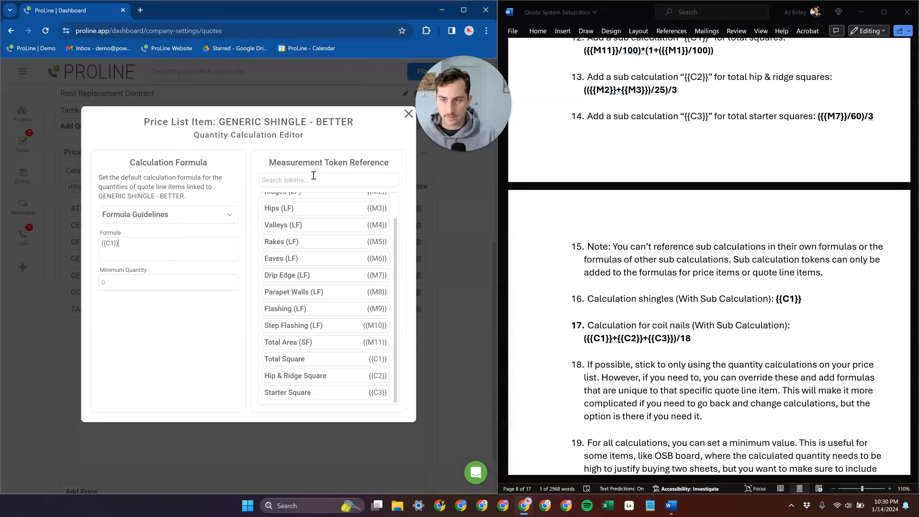
{"action": "left_click", "coordinate": [408, 114]}
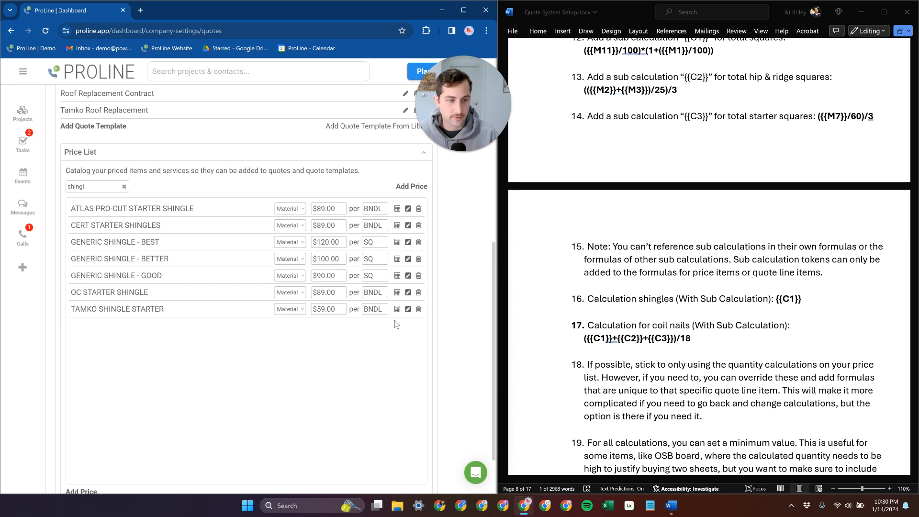
Step: Examine the division by 25 in the Hip & Ridge Square sub calculation formula in the company's Projects settings
{"action": "scroll", "coordinate": [253, 259], "scroll_direction": "down", "scroll_amount": 2}
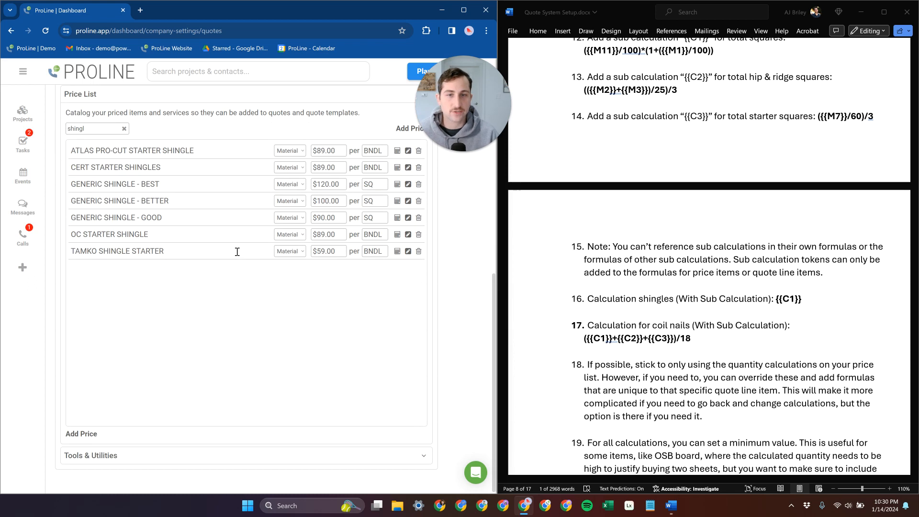
{"action": "scroll", "coordinate": [225, 250], "scroll_direction": "up", "scroll_amount": 7}
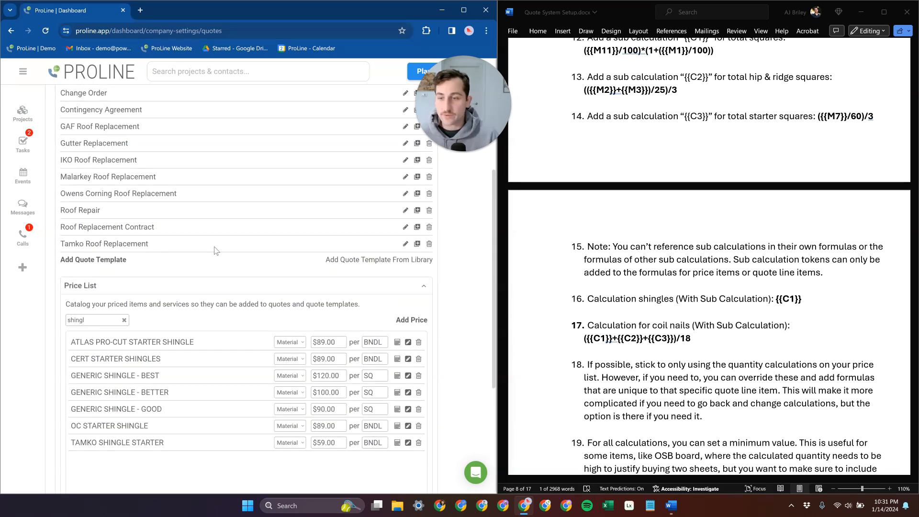
{"action": "left_click", "coordinate": [188, 120]}
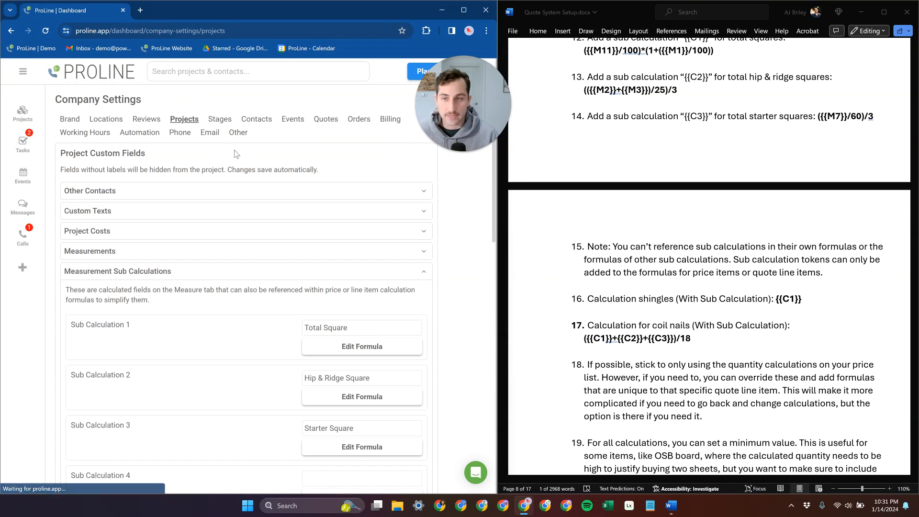
{"action": "scroll", "coordinate": [278, 335], "scroll_direction": "down", "scroll_amount": 2}
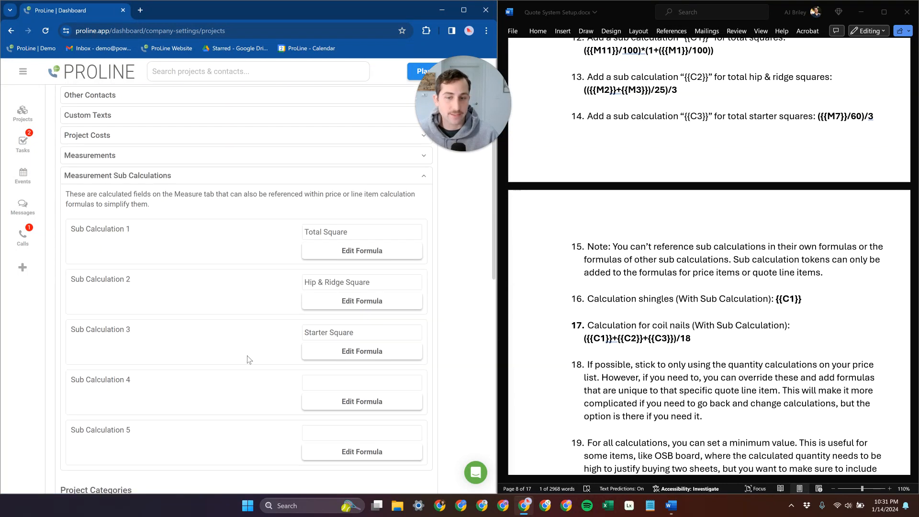
{"action": "left_click", "coordinate": [343, 302]}
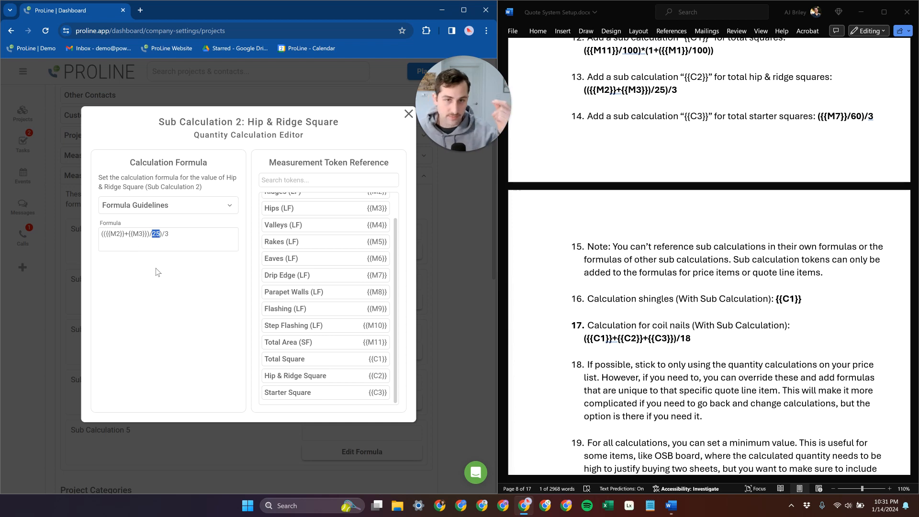
{"action": "left_click", "coordinate": [179, 267]}
{"action": "left_click_drag", "start_coordinate": [160, 234], "coordinate": [152, 234]}
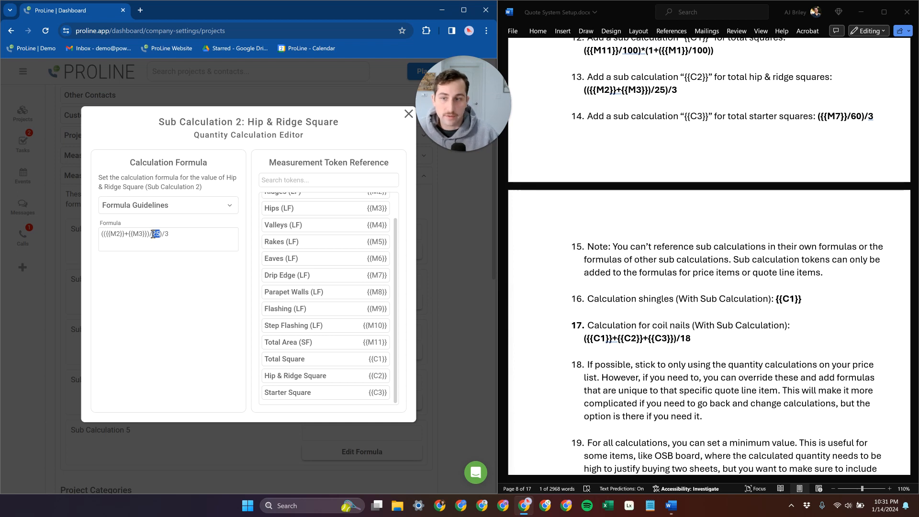
{"action": "left_click", "coordinate": [177, 227]}
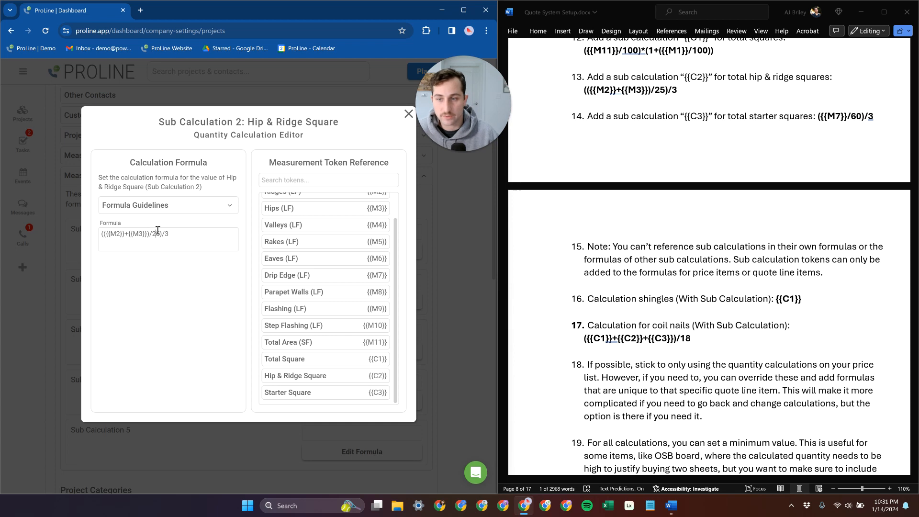
{"action": "left_click", "coordinate": [408, 115]}
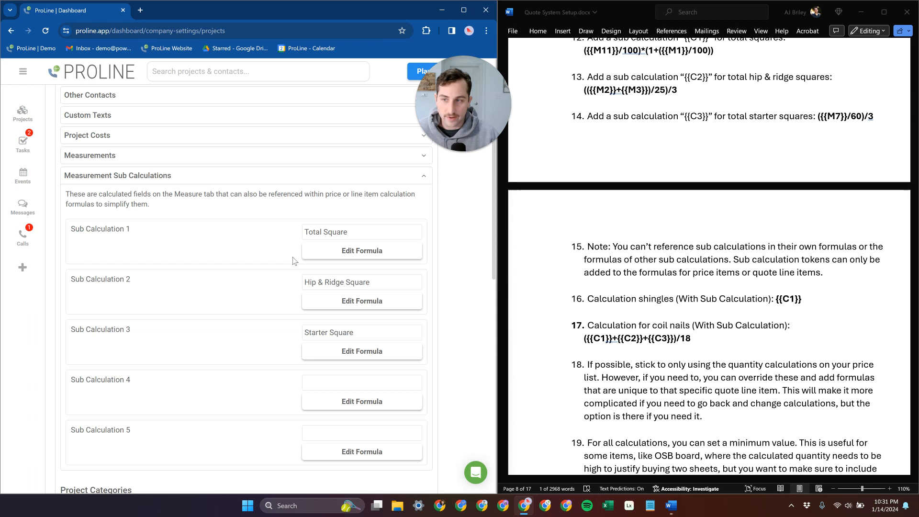
Step: Read the Word document's notes 18 to 20 on line item overrides, minimum values and finishing the formulas
{"action": "scroll", "coordinate": [233, 336], "scroll_direction": "up", "scroll_amount": 2}
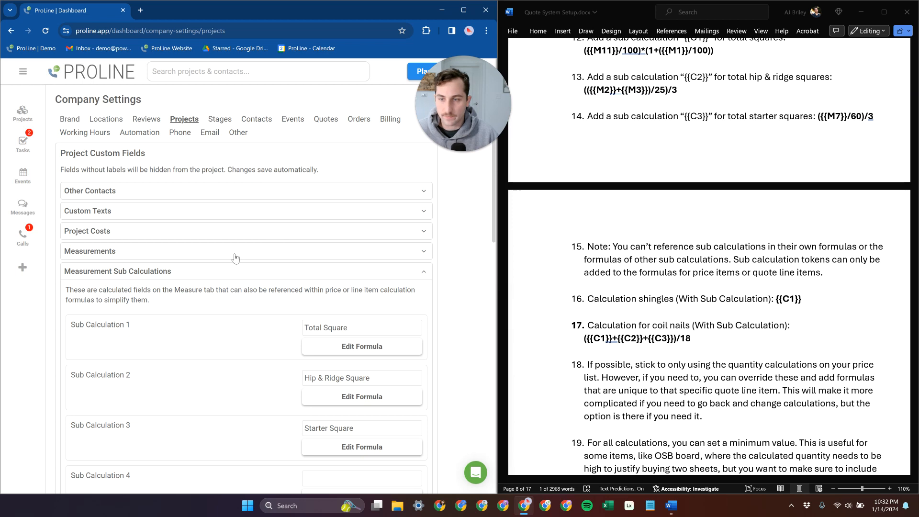
{"action": "scroll", "coordinate": [645, 322], "scroll_direction": "down", "scroll_amount": 1}
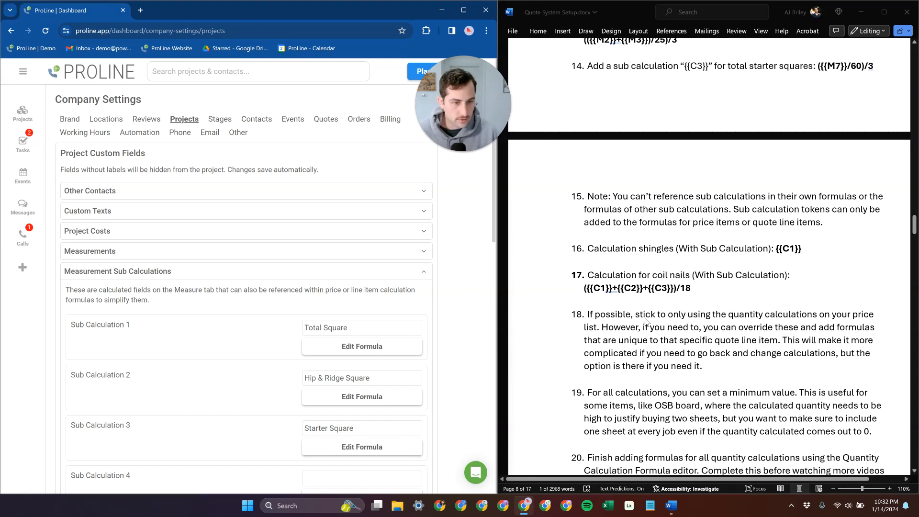
{"action": "scroll", "coordinate": [722, 317], "scroll_direction": "down", "scroll_amount": 3}
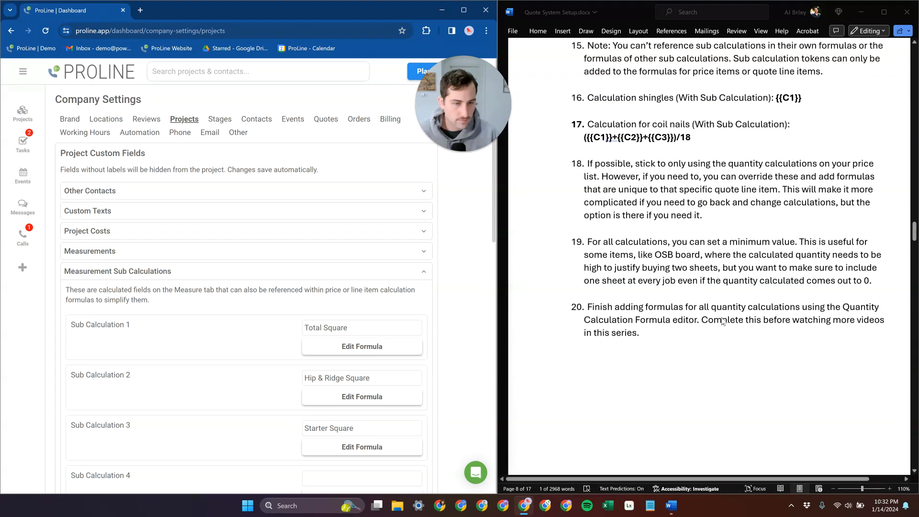
{"action": "scroll", "coordinate": [721, 320], "scroll_direction": "up", "scroll_amount": 2}
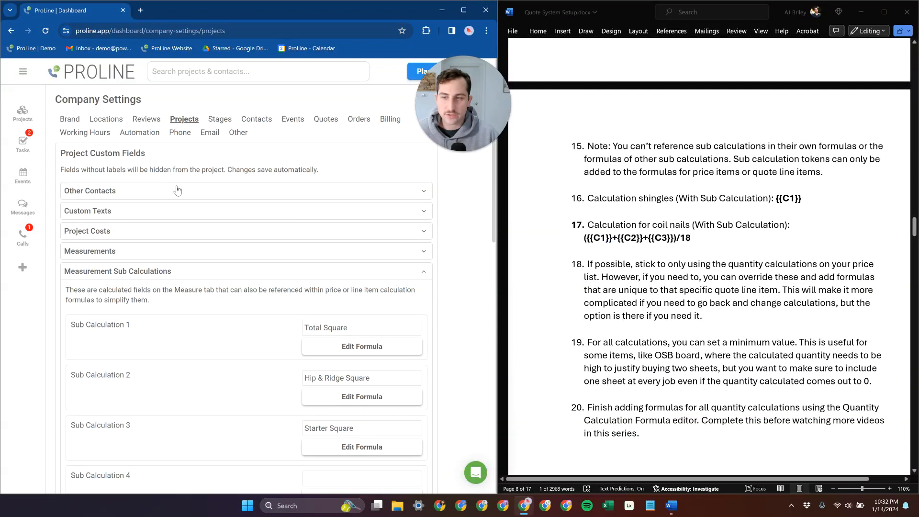
Step: Collapse the measurement sub calculations, return to the company's Quotes settings and clear the price list search
{"action": "left_click", "coordinate": [127, 278]}
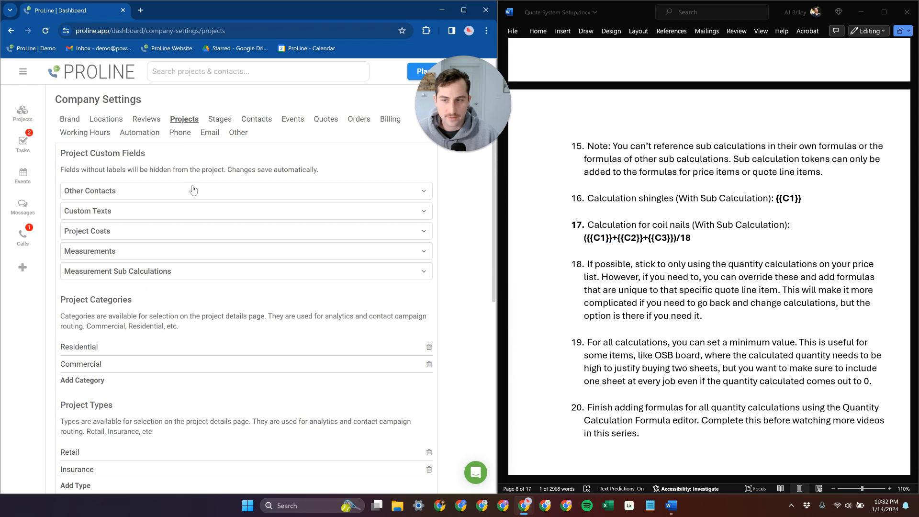
{"action": "left_click", "coordinate": [321, 120]}
{"action": "scroll", "coordinate": [215, 349], "scroll_direction": "down", "scroll_amount": 7}
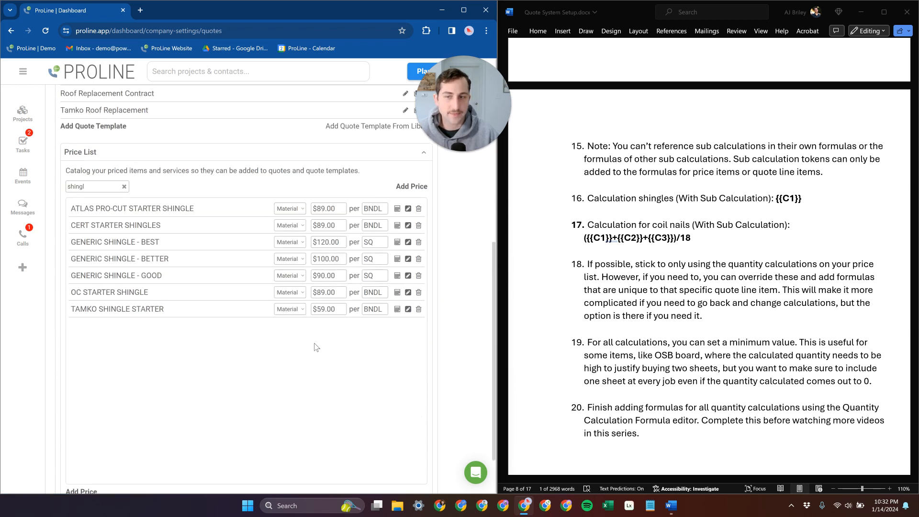
{"action": "key", "text": "BackSpace"}
{"action": "key", "text": "BackSpace"}
{"action": "key", "text": "BackSpace"}
{"action": "key", "text": "BackSpace"}
{"action": "key", "text": "BackSpace"}
{"action": "key", "text": "BackSpace"}
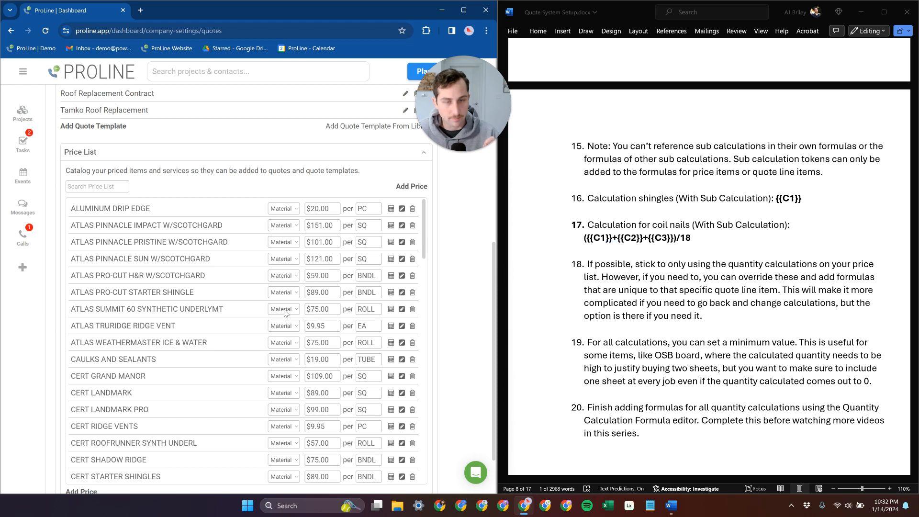
Step: Open the calculation formula for ATLAS PINNACLE PRISTINE W/SCOTCHGARD in the Atlas Roof Replacement template's Good option
{"action": "scroll", "coordinate": [285, 312], "scroll_direction": "up", "scroll_amount": 4}
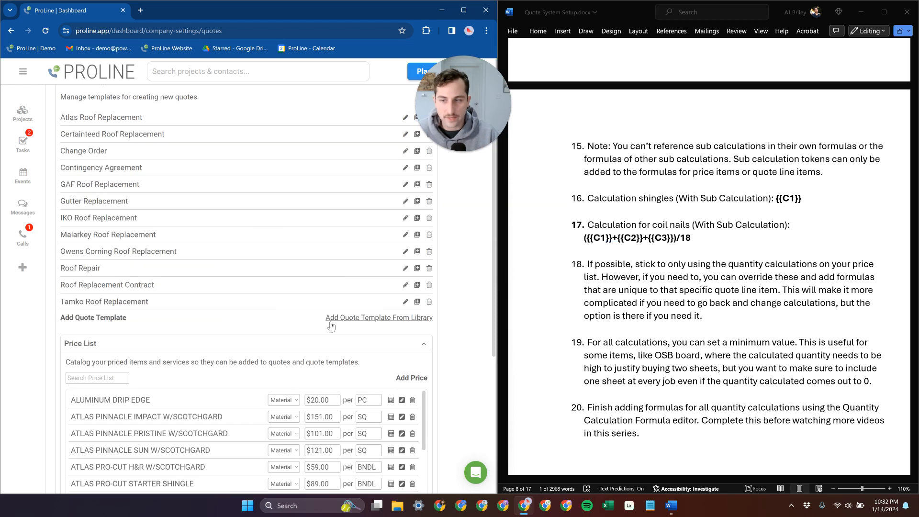
{"action": "left_click", "coordinate": [405, 117]}
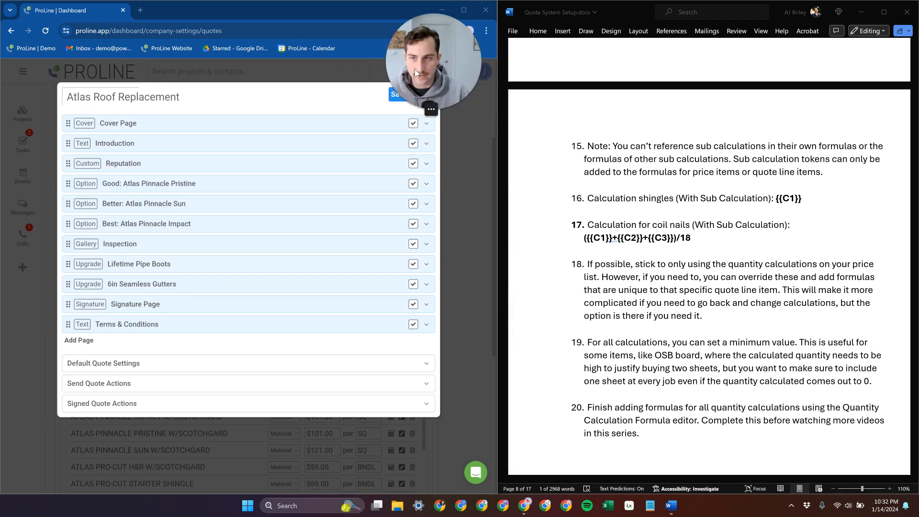
{"action": "left_click", "coordinate": [245, 183]}
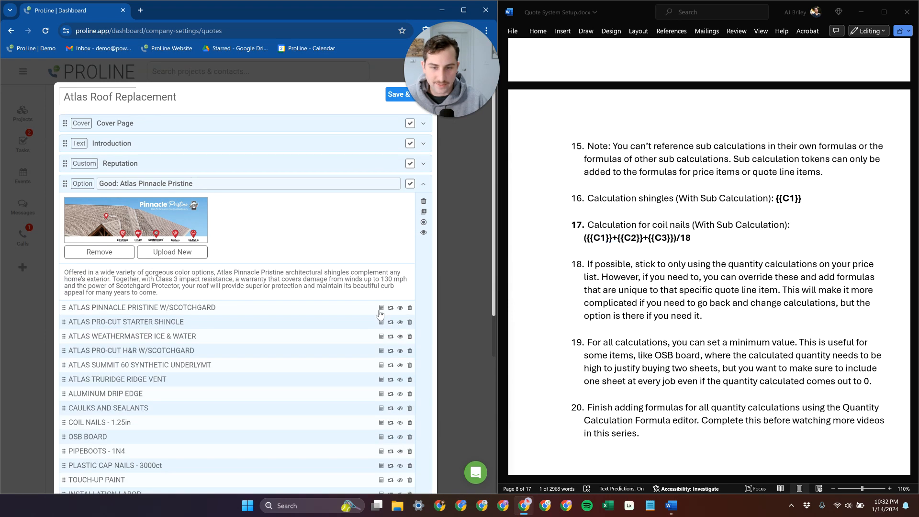
{"action": "left_click", "coordinate": [381, 309]}
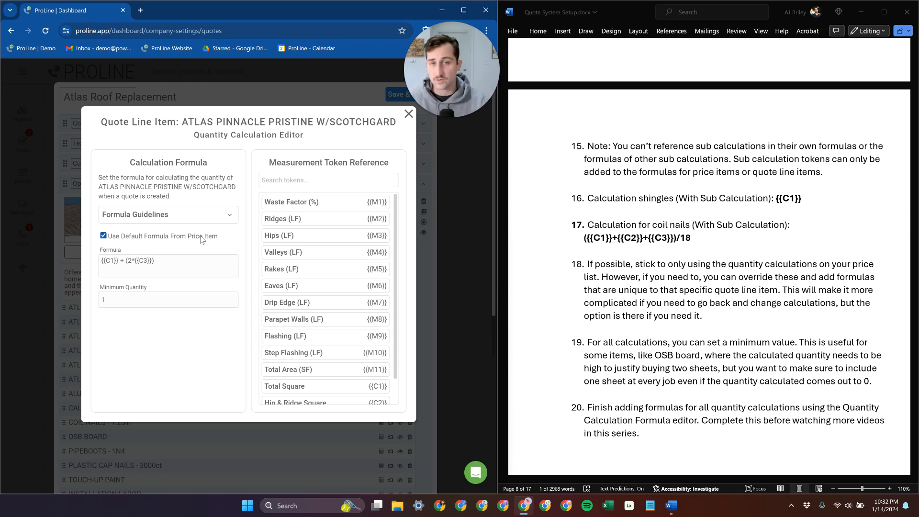
Step: Review the line item's default formula option and formula, then save and close the Atlas Roof Replacement template
{"action": "left_click", "coordinate": [114, 238]}
{"action": "left_click_drag", "start_coordinate": [119, 264], "coordinate": [95, 265]}
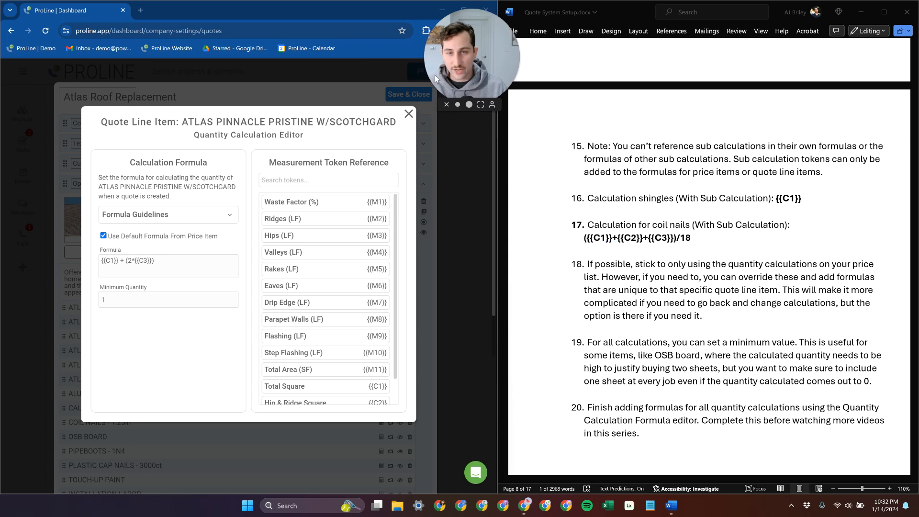
{"action": "left_click", "coordinate": [408, 113]}
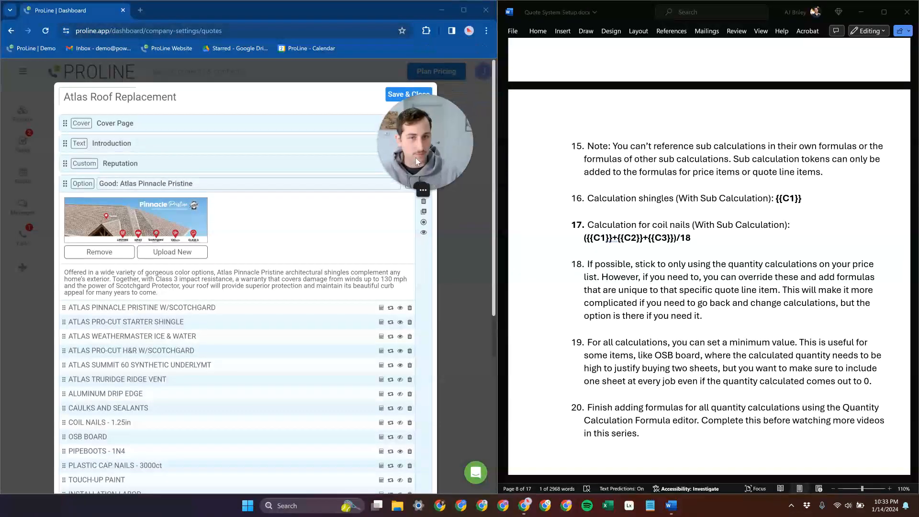
{"action": "left_click", "coordinate": [405, 95]}
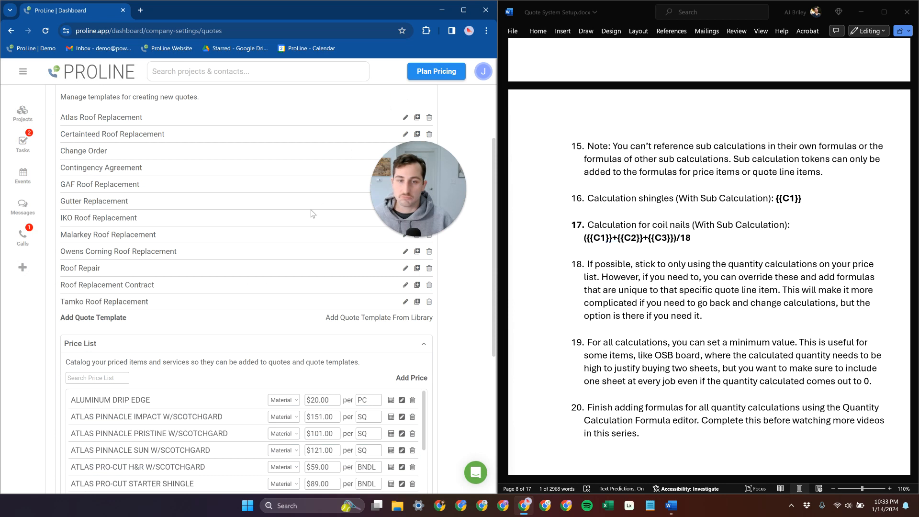
Step: Search the price list for "osb" and open OSB BOARD's default calculation to view its formula and minimum quantity
{"action": "scroll", "coordinate": [312, 213], "scroll_direction": "down", "scroll_amount": 3}
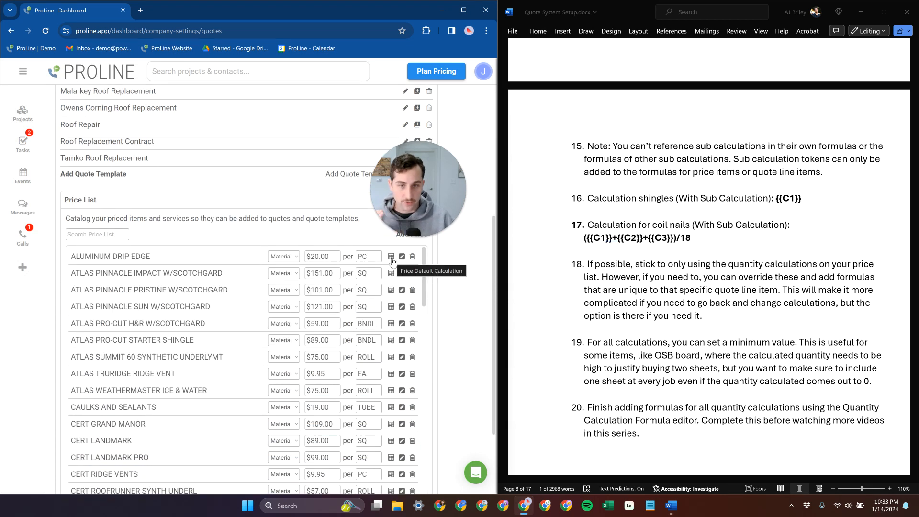
{"action": "left_click_drag", "start_coordinate": [418, 199], "coordinate": [365, 197]}
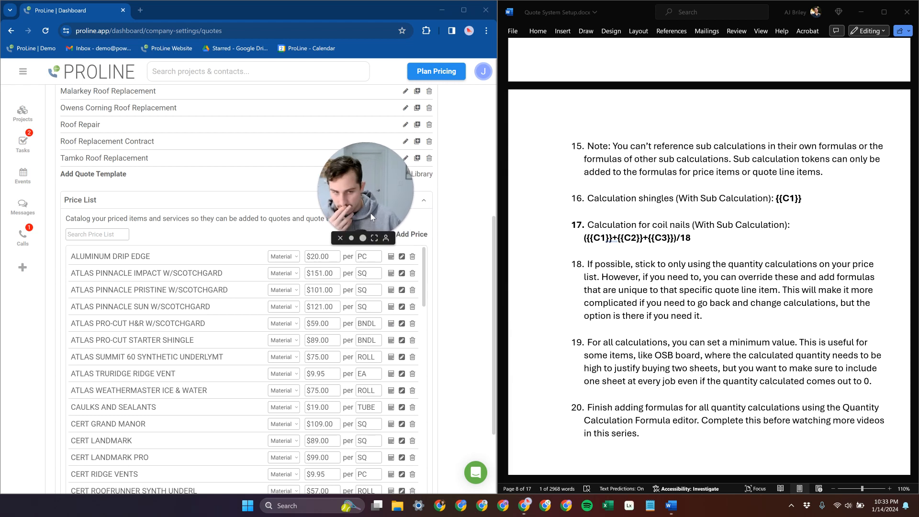
{"action": "left_click", "coordinate": [116, 234]}
{"action": "type", "text": "osb"}
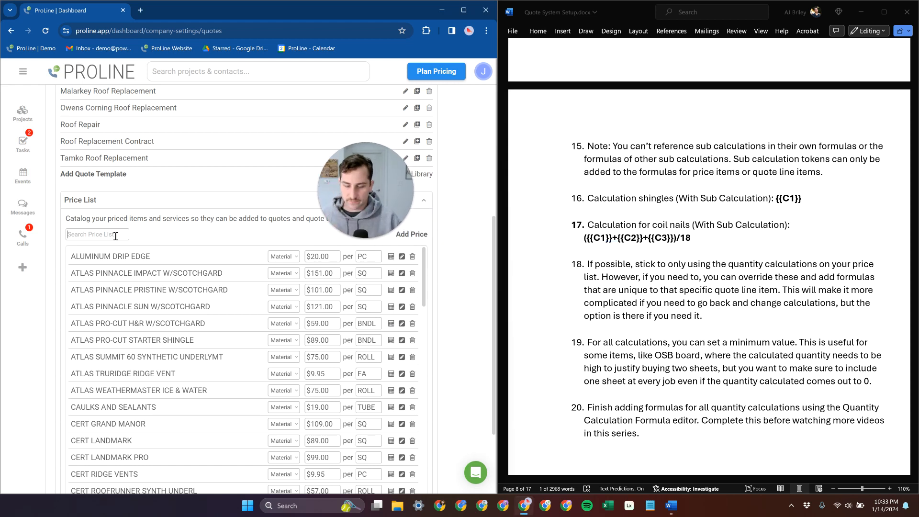
{"action": "left_click", "coordinate": [393, 257]}
{"action": "left_click_drag", "start_coordinate": [350, 199], "coordinate": [420, 167]}
{"action": "scroll", "coordinate": [348, 255], "scroll_direction": "up", "scroll_amount": 2}
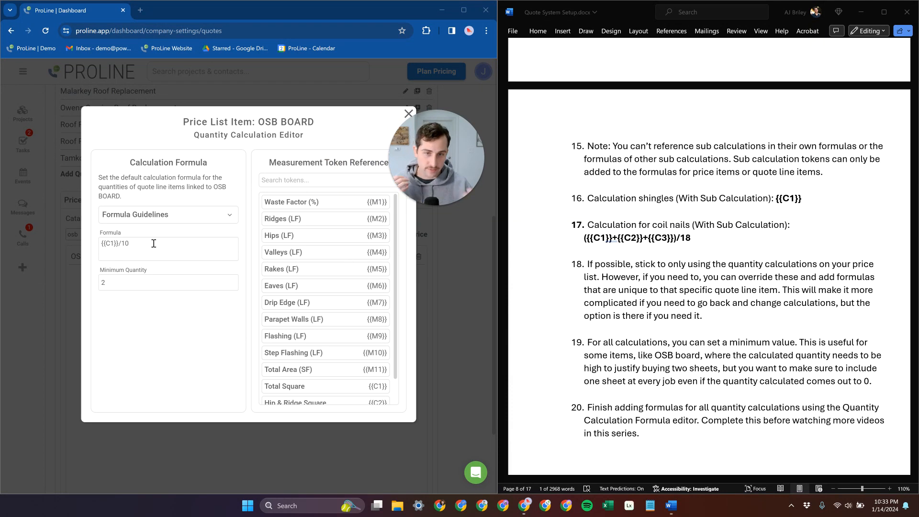
Step: Review OSB BOARD's default quantity formula, then close its calculation editor and clear the price list search
{"action": "left_click_drag", "start_coordinate": [154, 243], "coordinate": [94, 245]}
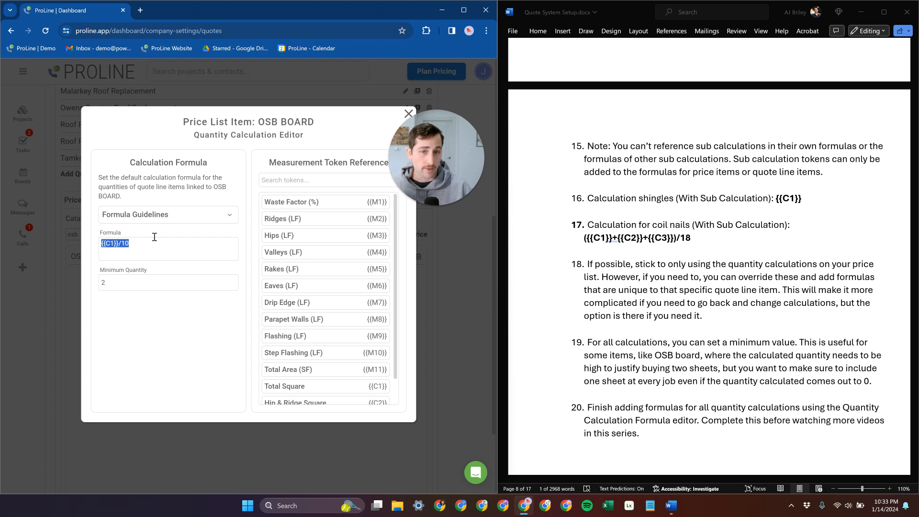
{"action": "left_click_drag", "start_coordinate": [109, 245], "coordinate": [93, 246]}
{"action": "left_click", "coordinate": [139, 234]}
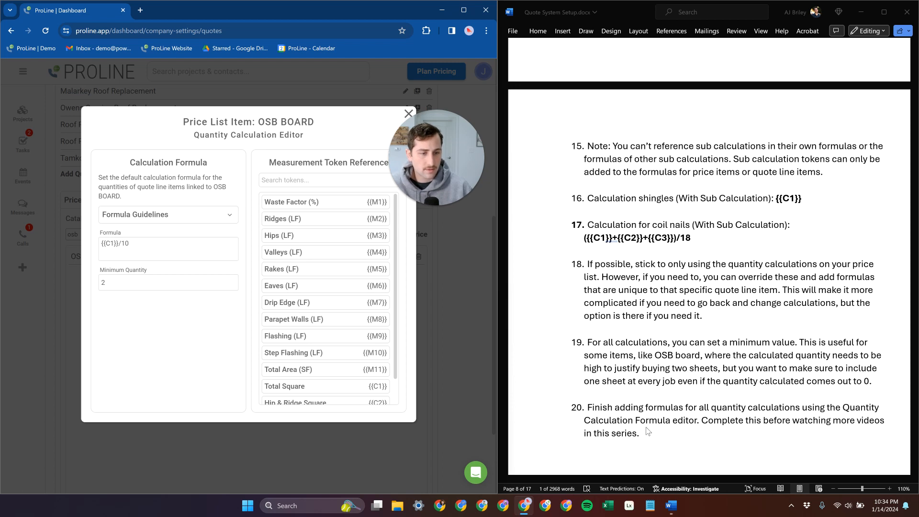
{"action": "left_click_drag", "start_coordinate": [430, 165], "coordinate": [306, 218]}
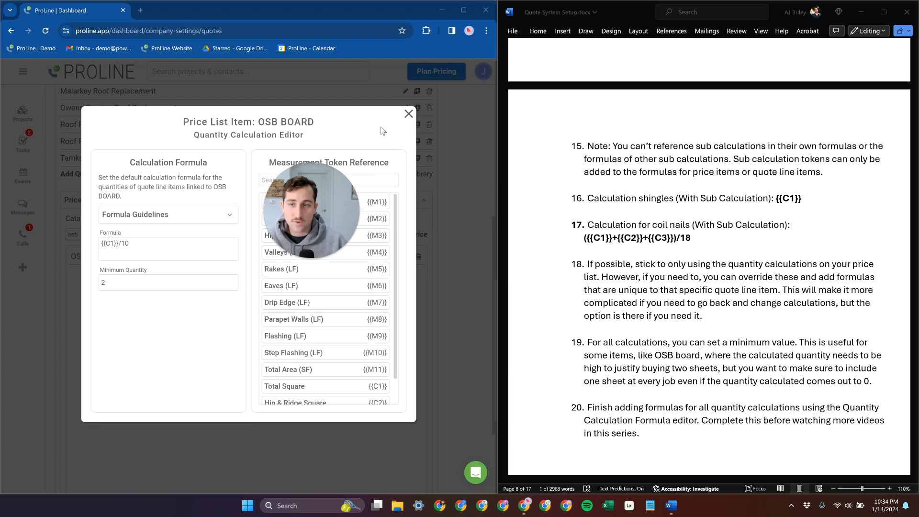
{"action": "left_click", "coordinate": [408, 113]}
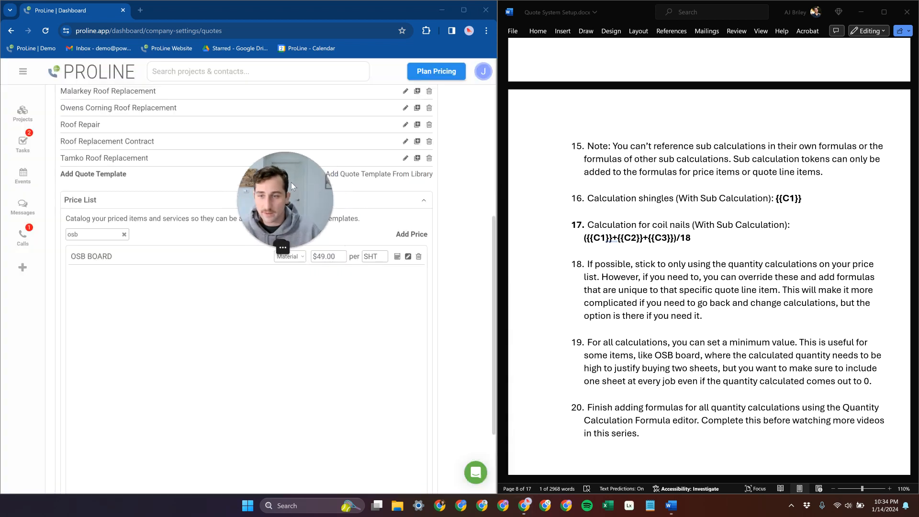
{"action": "left_click", "coordinate": [124, 235]}
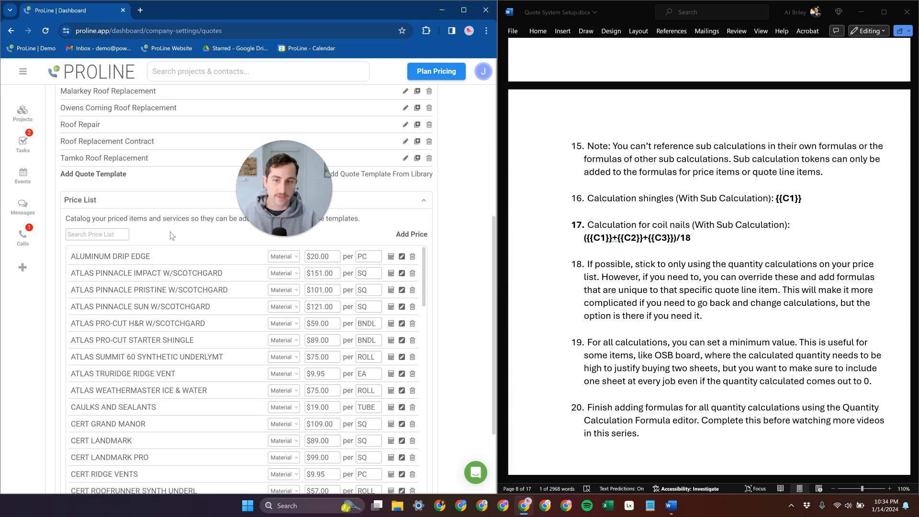
Step: Look through the full price list and view ALUMINUM DRIP EDGE's default quantity calculation, then close it
{"action": "left_click_drag", "start_coordinate": [334, 256], "coordinate": [299, 255]}
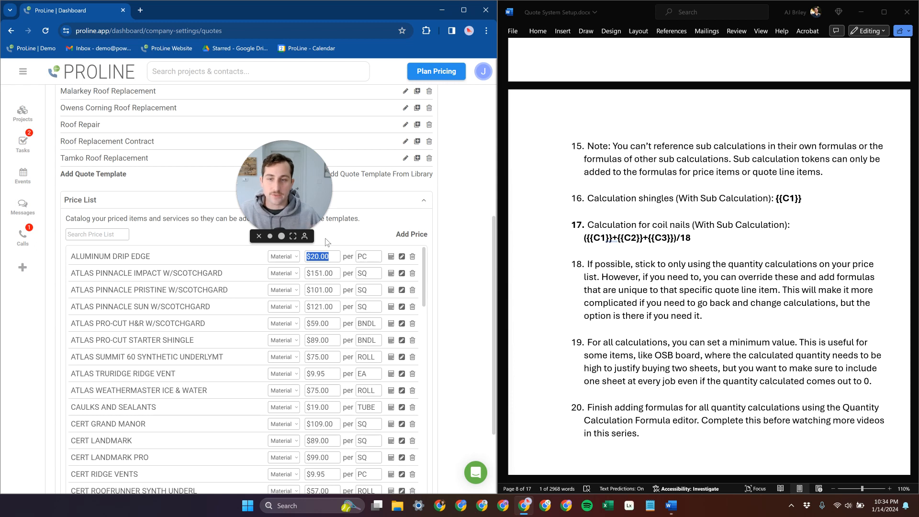
{"action": "left_click_drag", "start_coordinate": [299, 207], "coordinate": [88, 437]}
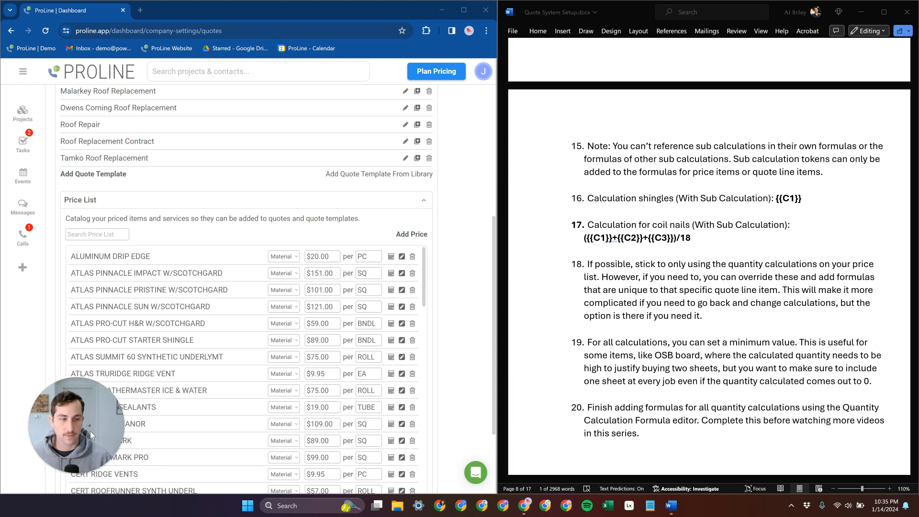
{"action": "scroll", "coordinate": [332, 338], "scroll_direction": "down", "scroll_amount": 4}
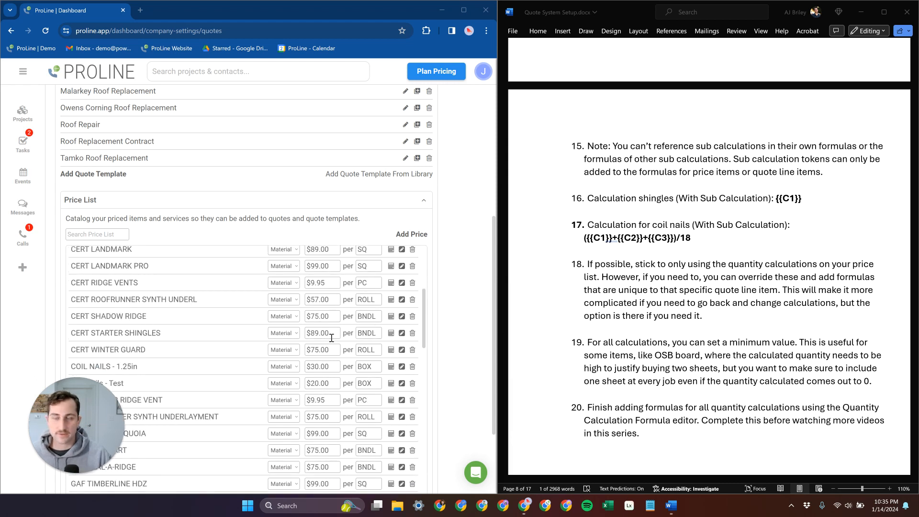
{"action": "scroll", "coordinate": [331, 338], "scroll_direction": "up", "scroll_amount": 4}
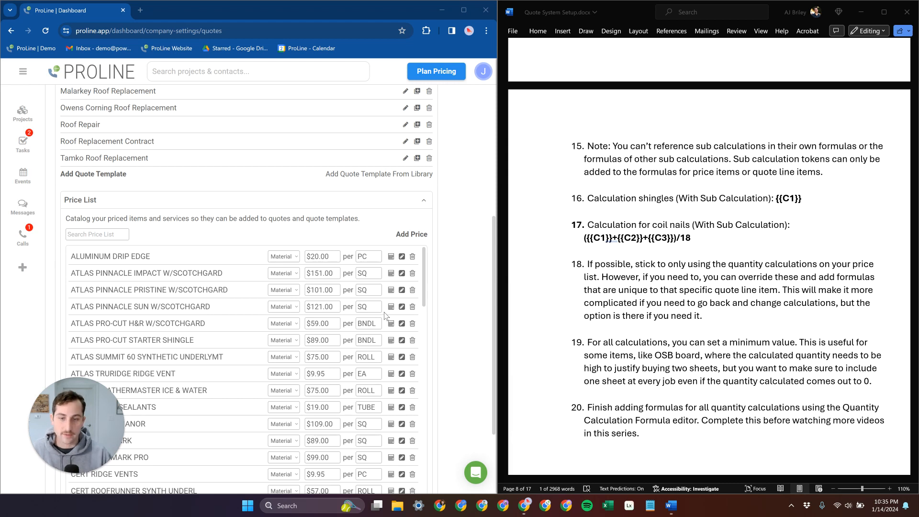
{"action": "left_click", "coordinate": [391, 256]}
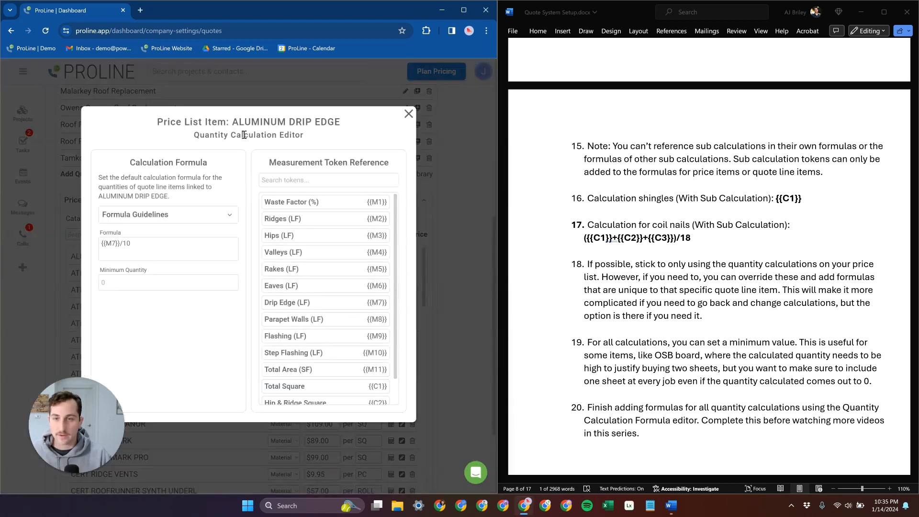
{"action": "left_click", "coordinate": [408, 115]}
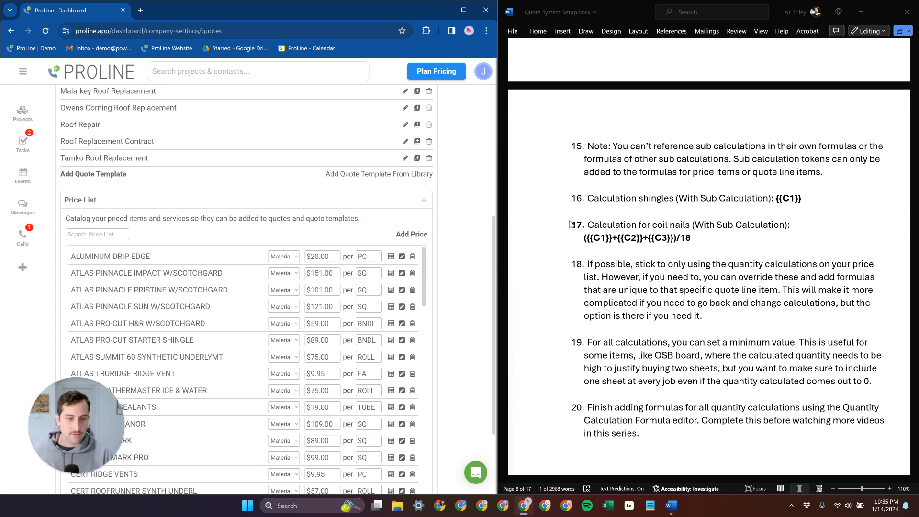
Step: Review the closing instructions on overrides, minimum values and finishing all formulas in the Quote System Setup Word document
{"action": "scroll", "coordinate": [737, 282], "scroll_direction": "down", "scroll_amount": 6}
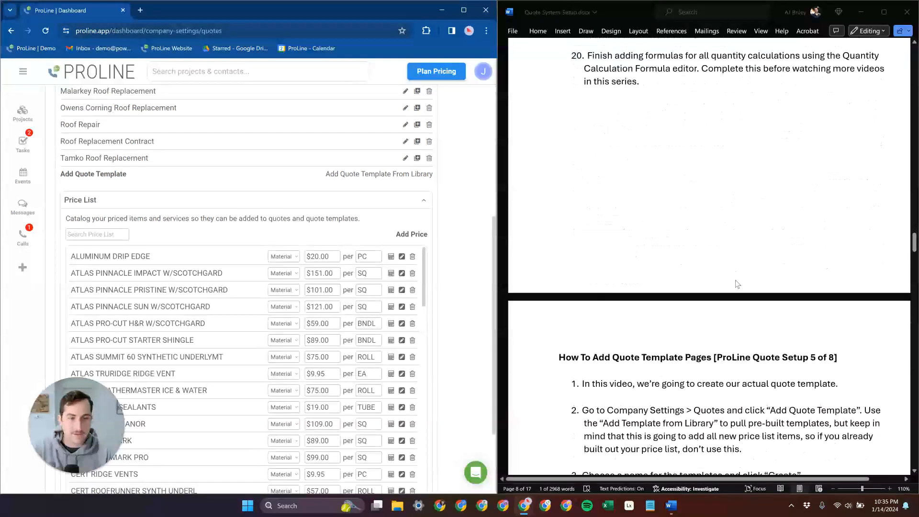
{"action": "scroll", "coordinate": [737, 285], "scroll_direction": "up", "scroll_amount": 4}
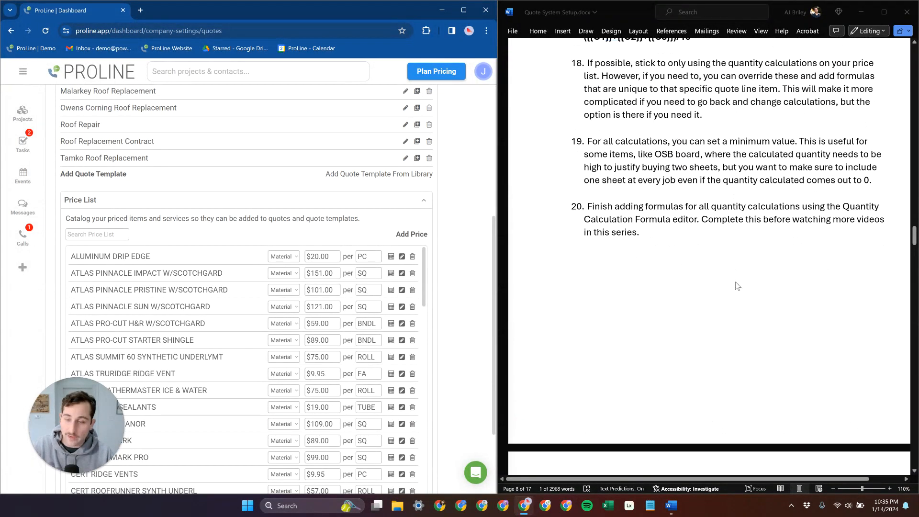
{"action": "scroll", "coordinate": [739, 286], "scroll_direction": "down", "scroll_amount": 3}
{"action": "scroll", "coordinate": [779, 269], "scroll_direction": "up", "scroll_amount": 4}
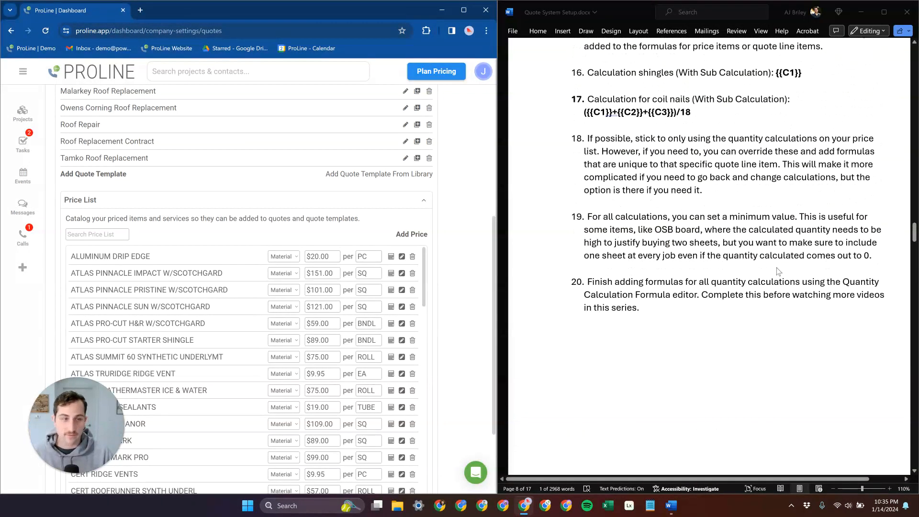
{"action": "scroll", "coordinate": [777, 274], "scroll_direction": "down", "scroll_amount": 2}
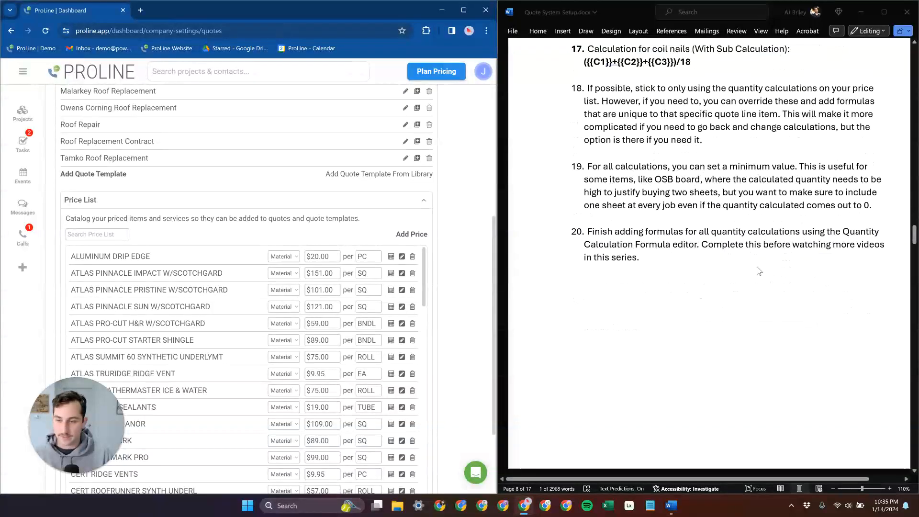